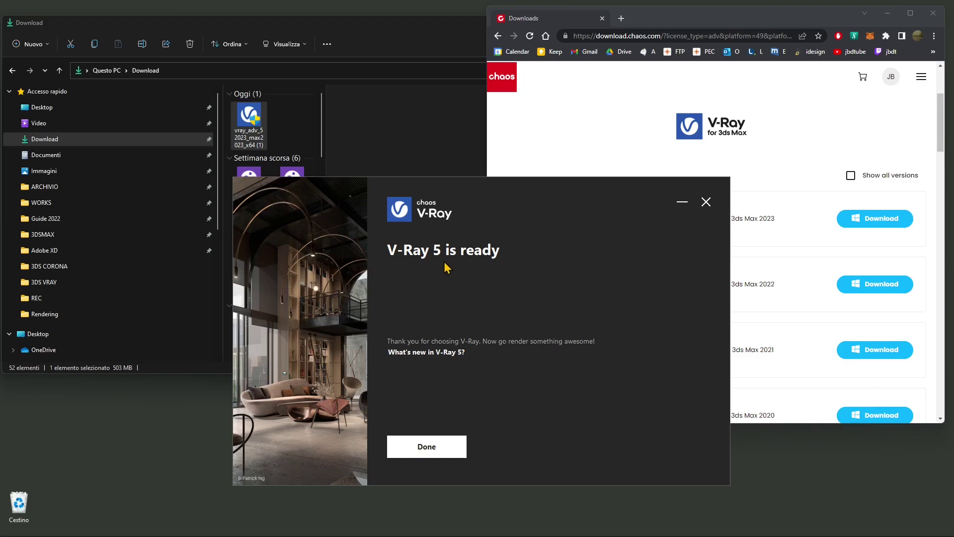
Leave the finished V-Ray 5 installer and bring the 'vray 3ds max' Google Images results forward
key("alt+Tab")
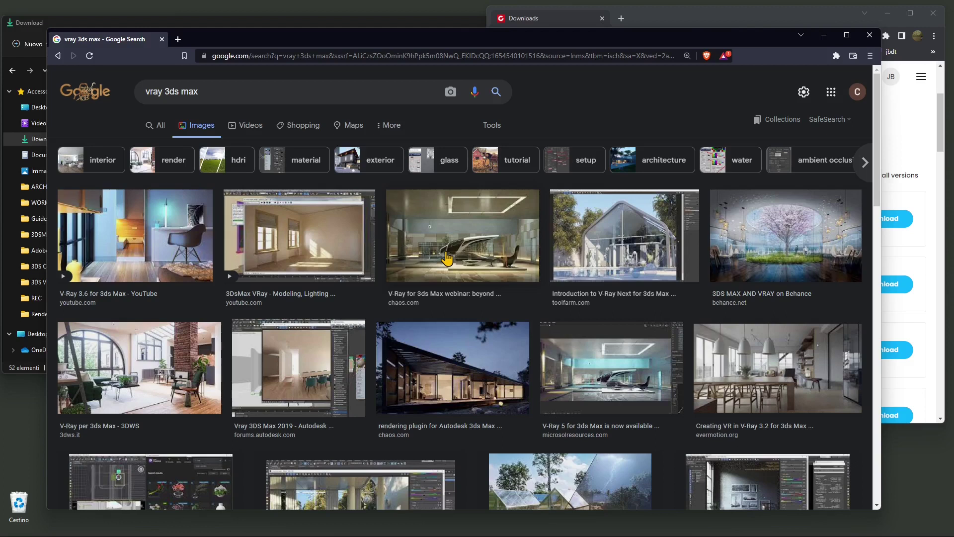
double_click(251, 88)
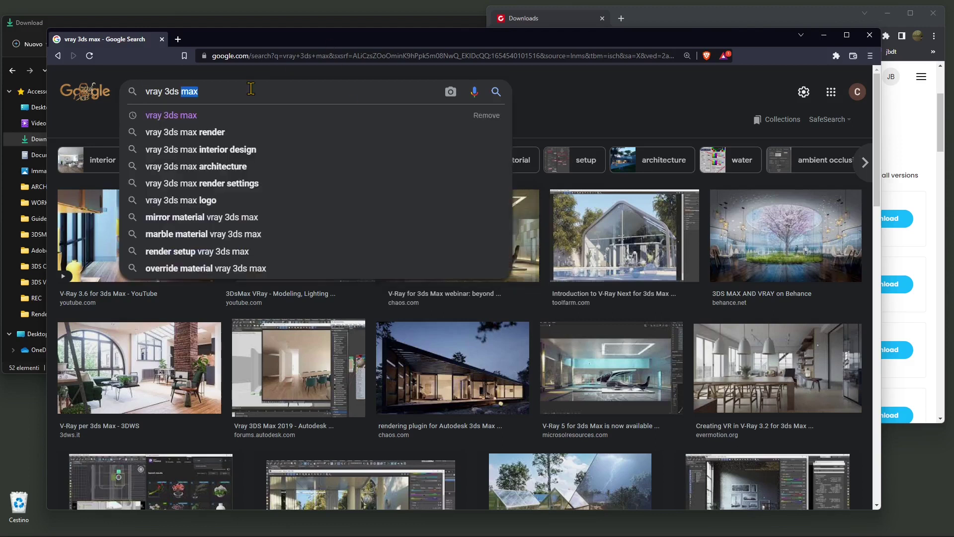
double_click(154, 91)
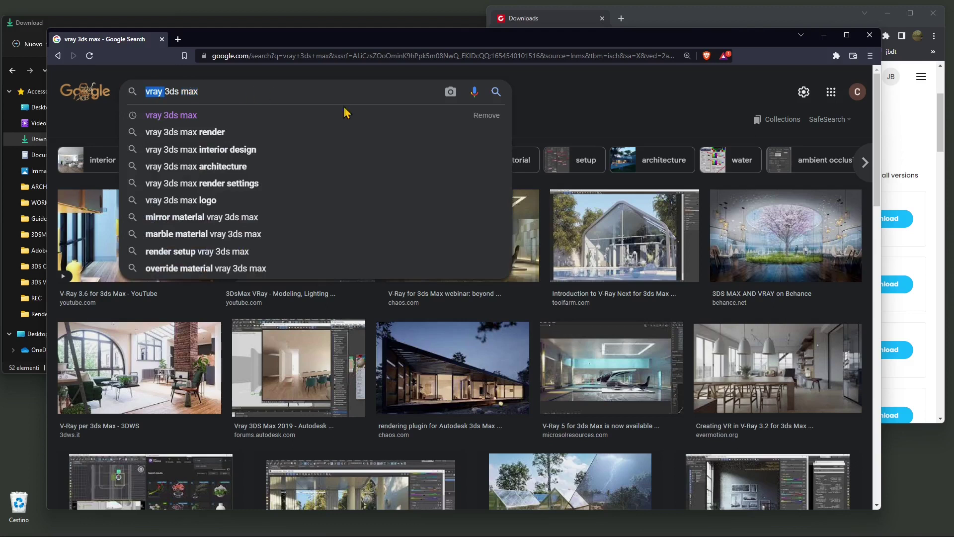
left_click(612, 119)
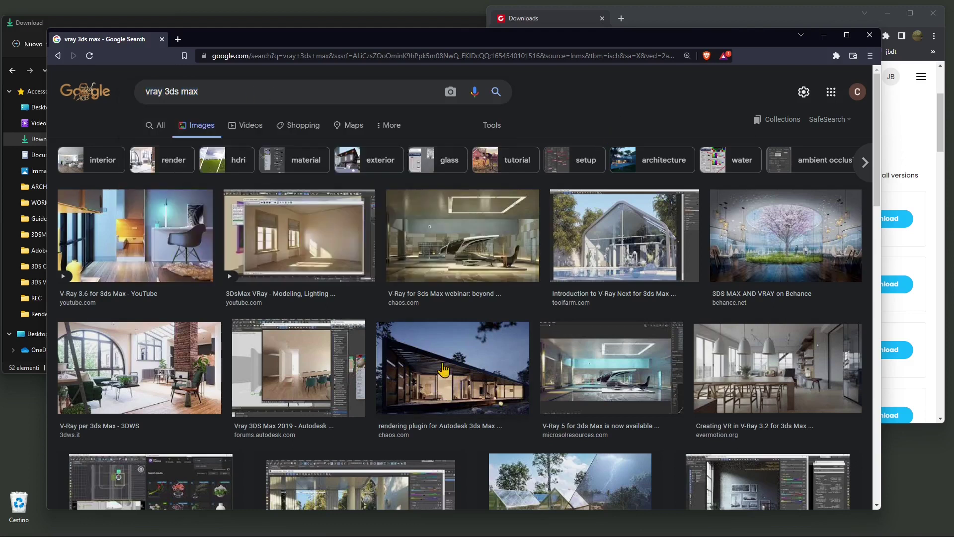
scroll(318, 259, "down", 1)
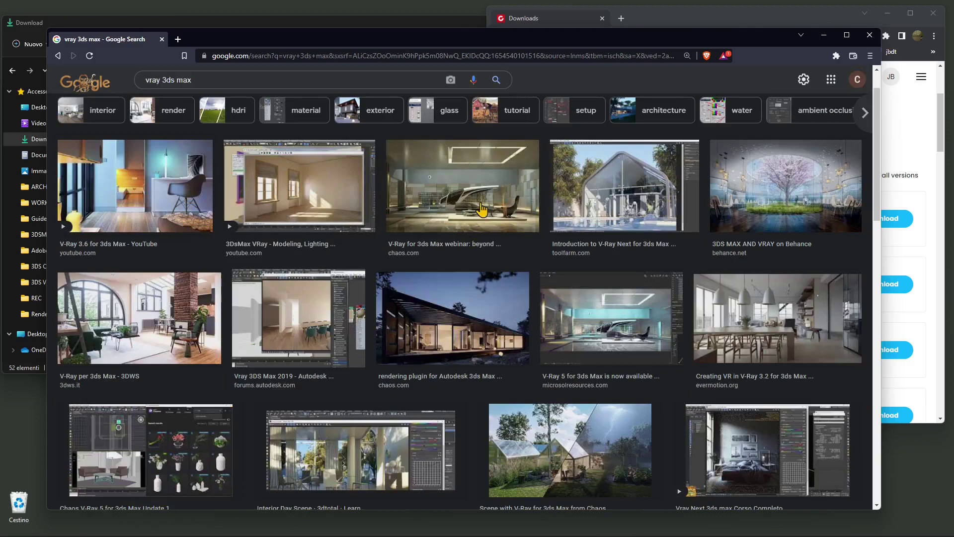
scroll(482, 210, "down", 1)
scroll(485, 233, "down", 1)
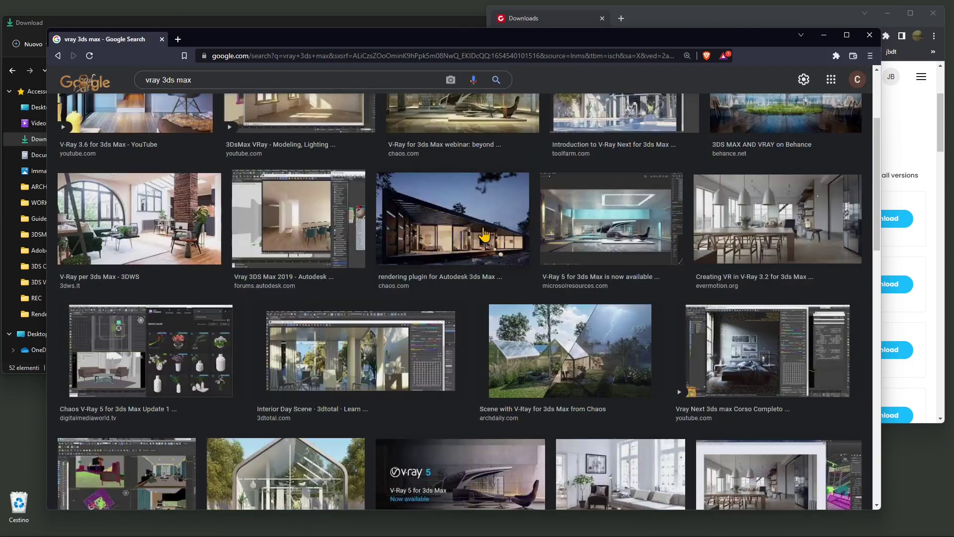
scroll(485, 234, "down", 1)
scroll(501, 320, "down", 8)
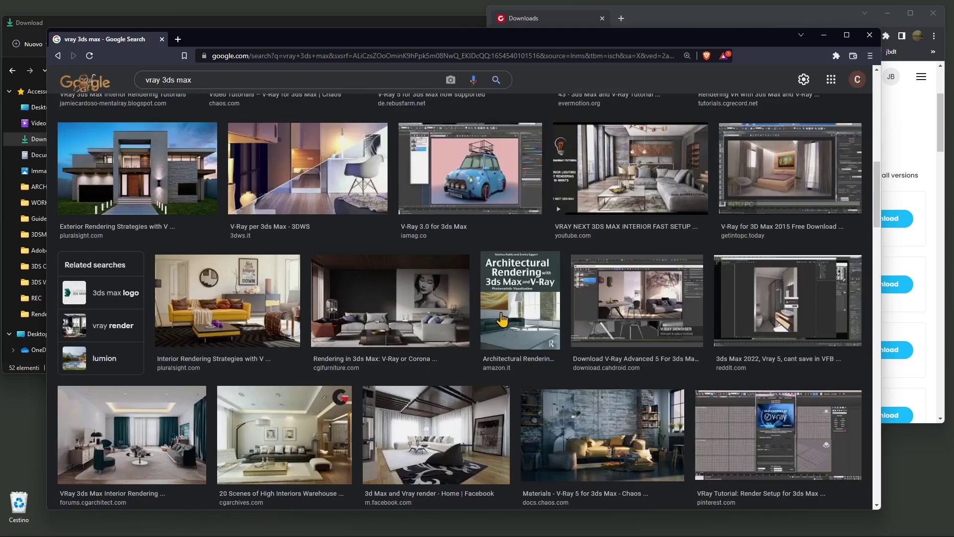
scroll(502, 319, "up", 10)
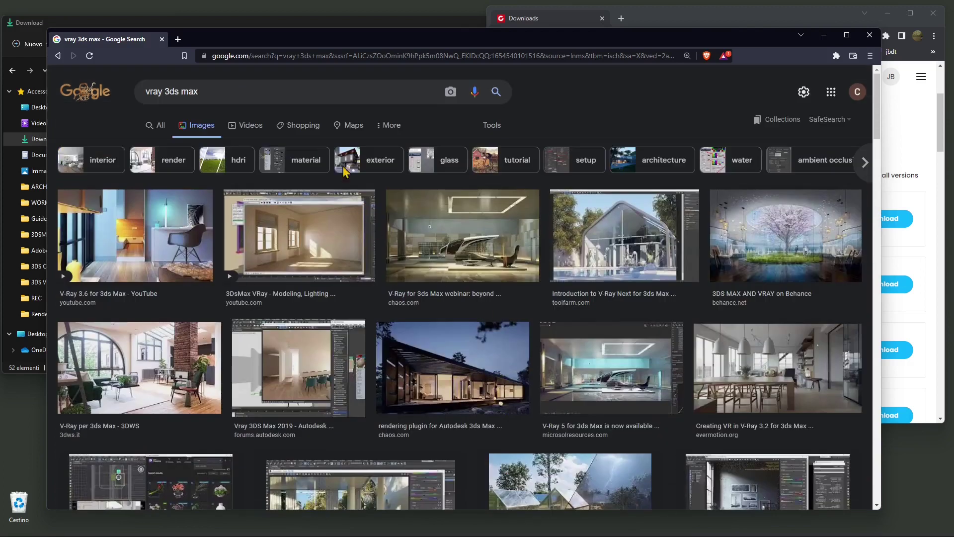
Highlight '3ds max' in the 'vray 3ds max' search query, then dismiss the suggestions
left_click(202, 92)
left_click_drag(201, 92, 161, 91)
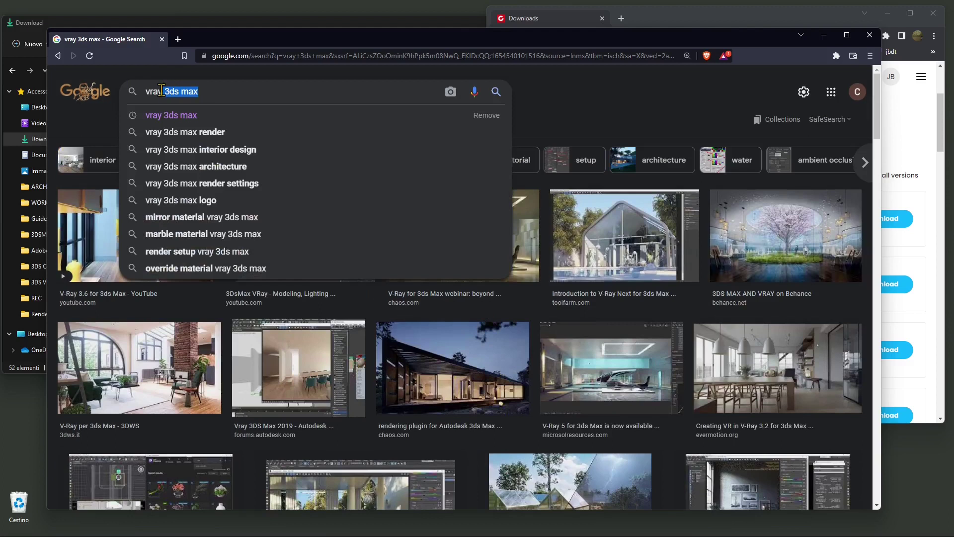
left_click(625, 126)
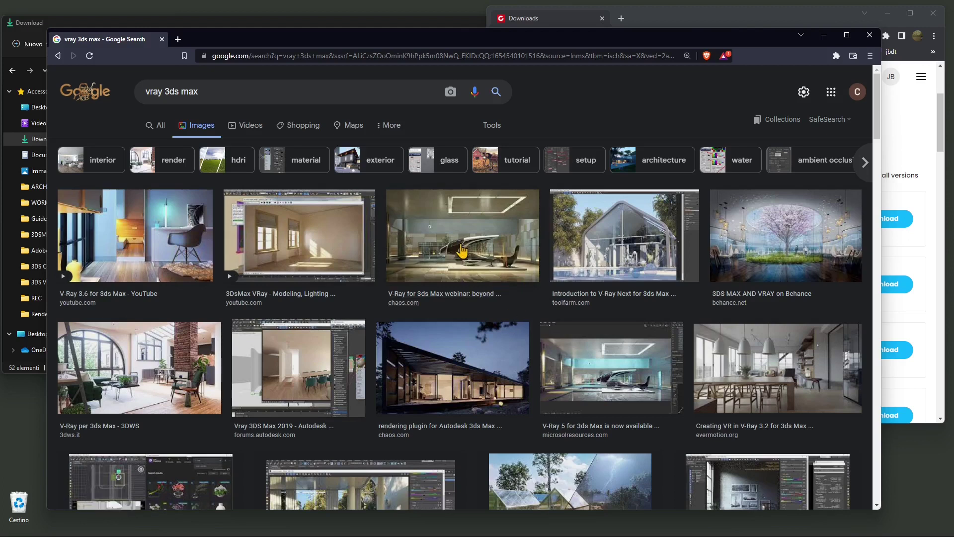
Scroll down through the 'vray 3ds max' image results and back up
scroll(474, 396, "down", 3)
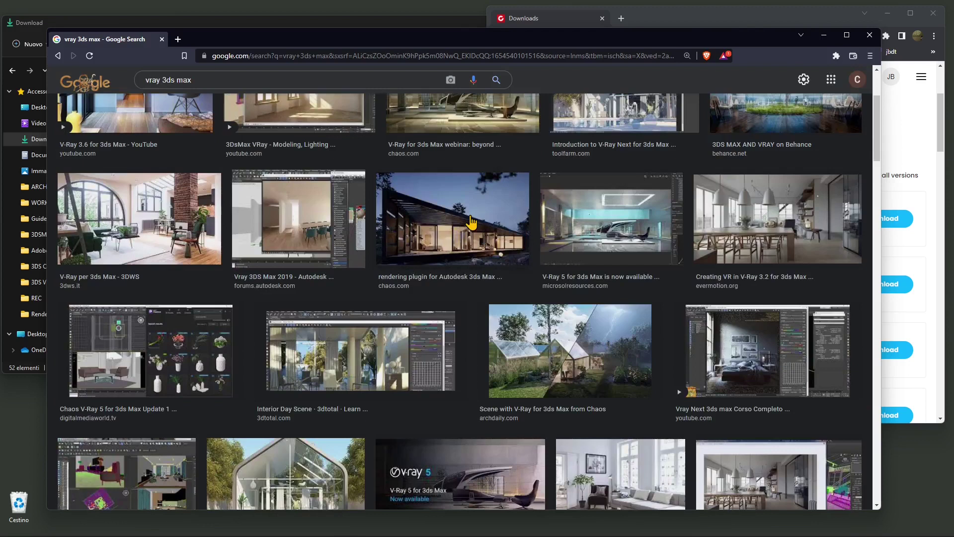
scroll(471, 222, "down", 3)
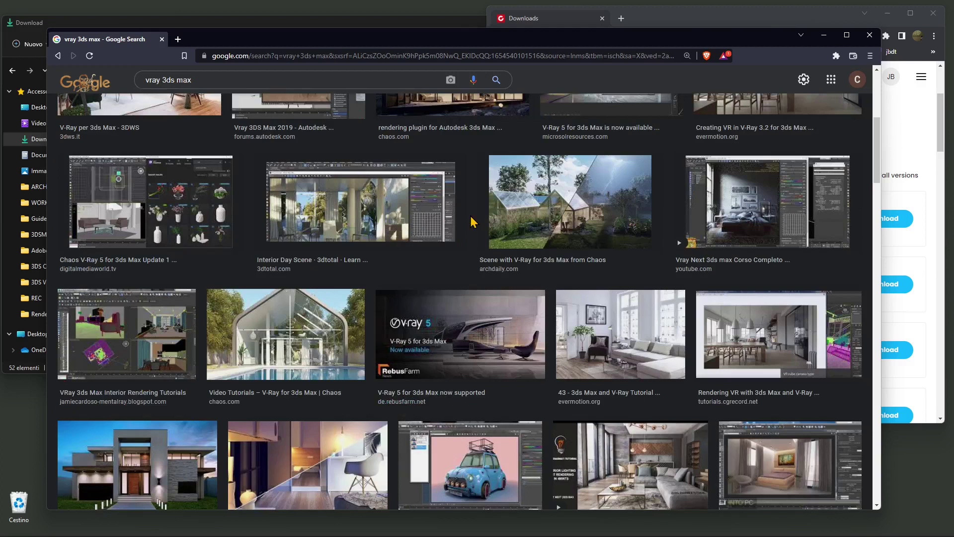
scroll(487, 270, "down", 2)
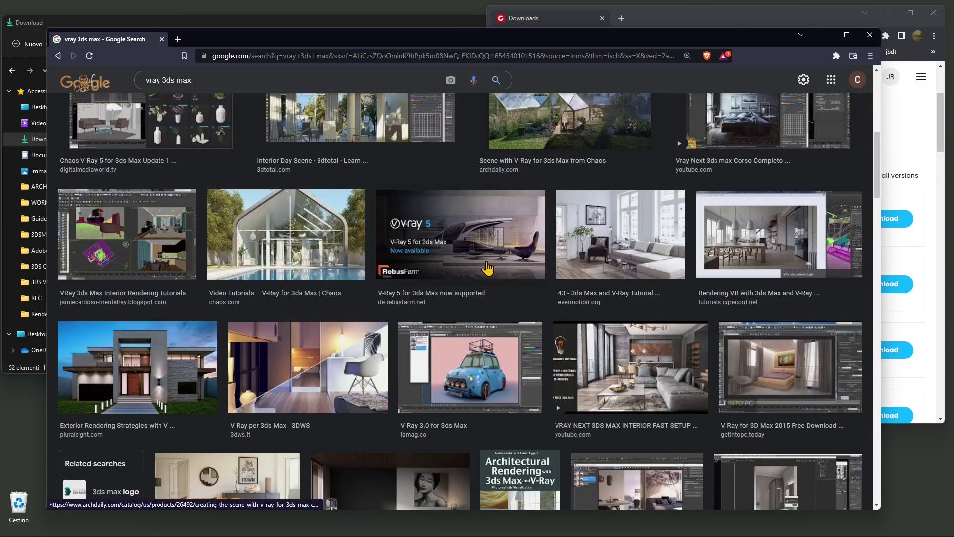
scroll(487, 270, "down", 2)
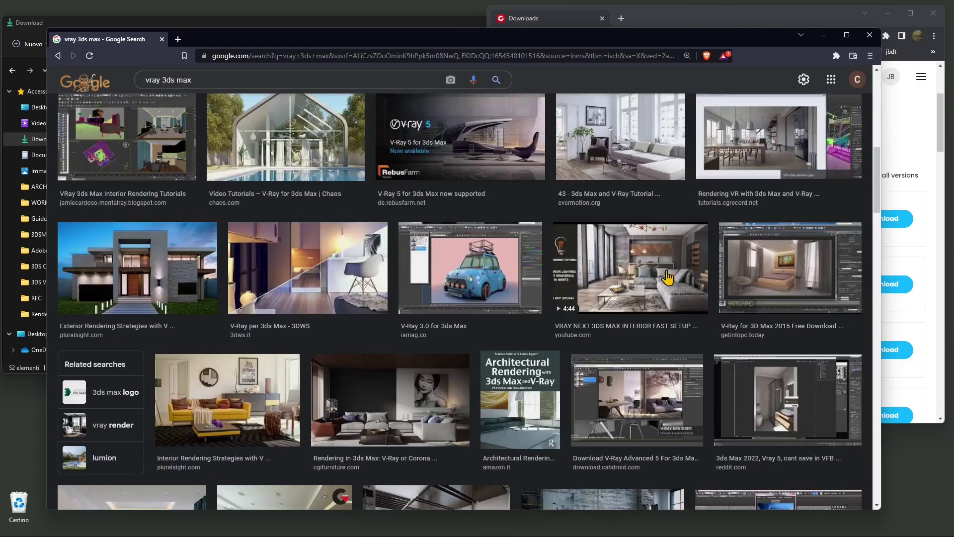
scroll(623, 286, "down", 2)
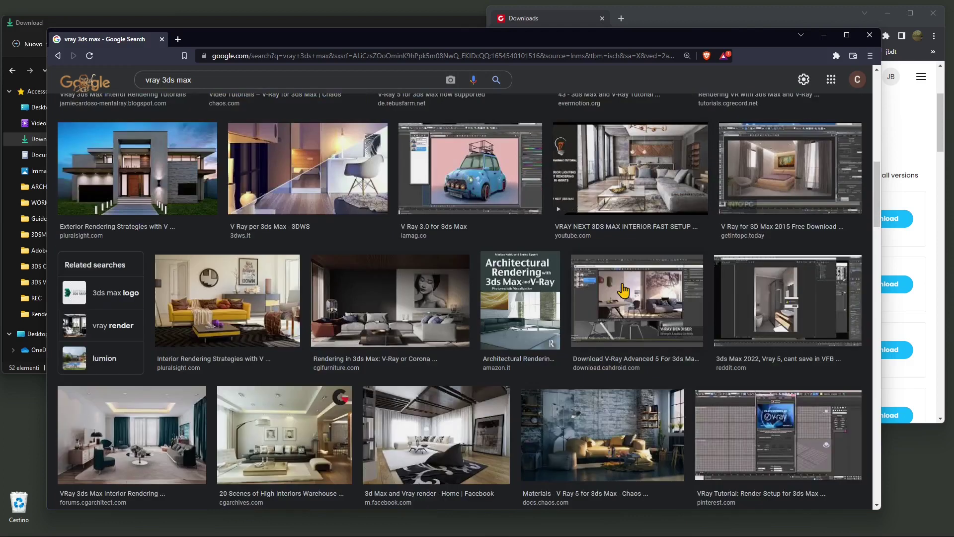
scroll(624, 290, "down", 4)
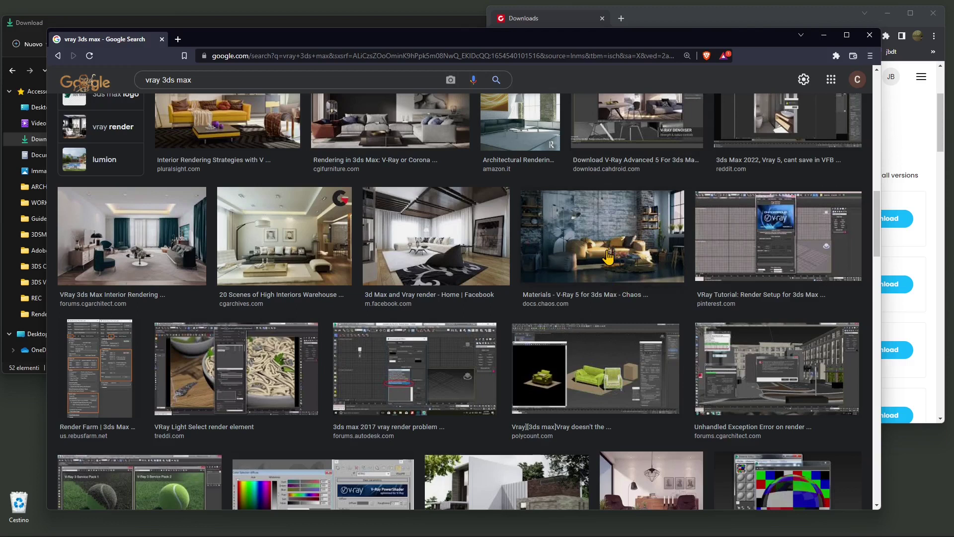
scroll(608, 256, "down", 2)
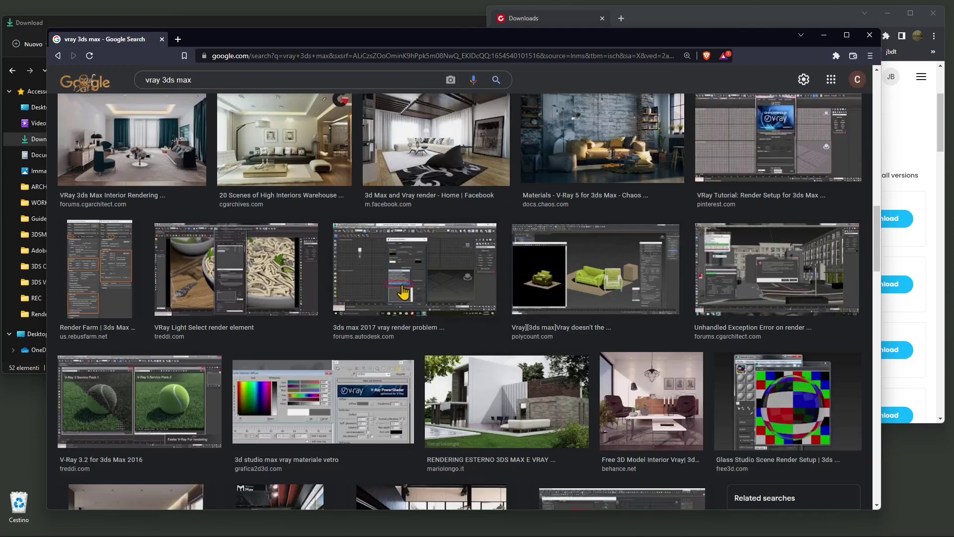
scroll(407, 293, "down", 3)
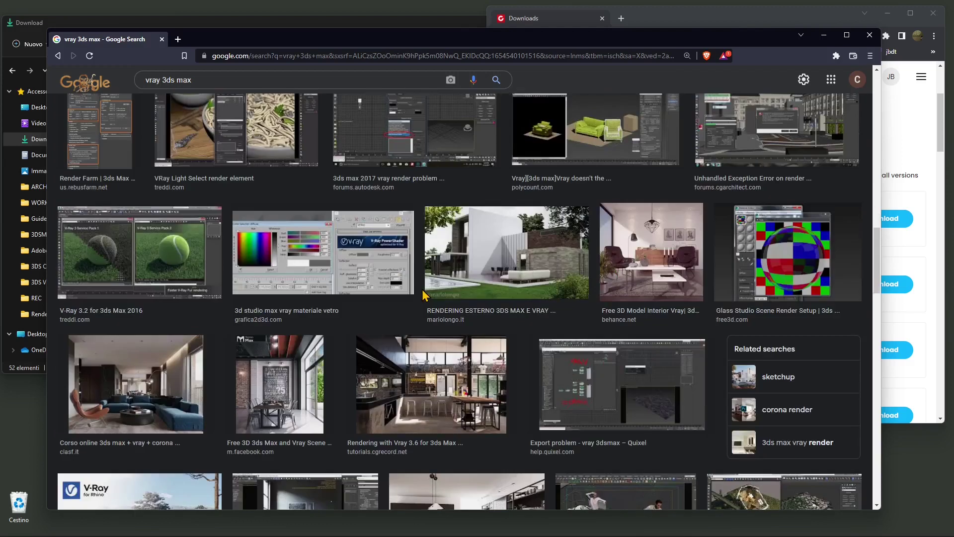
scroll(423, 294, "down", 1)
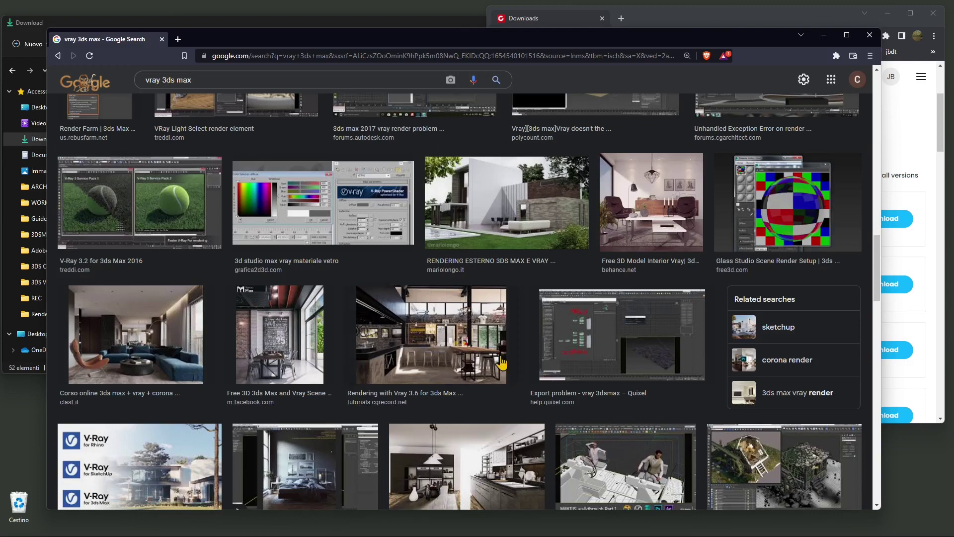
scroll(500, 361, "down", 2)
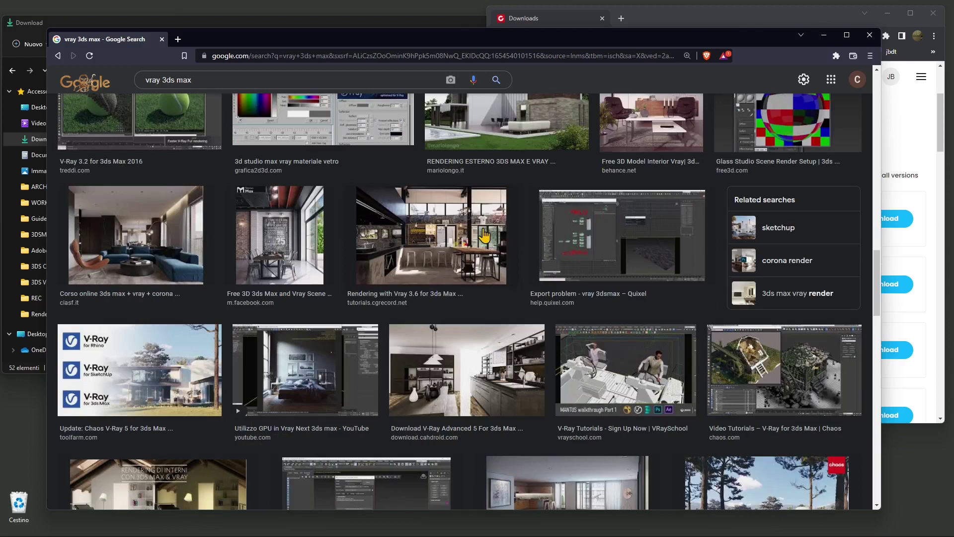
scroll(485, 239, "down", 3)
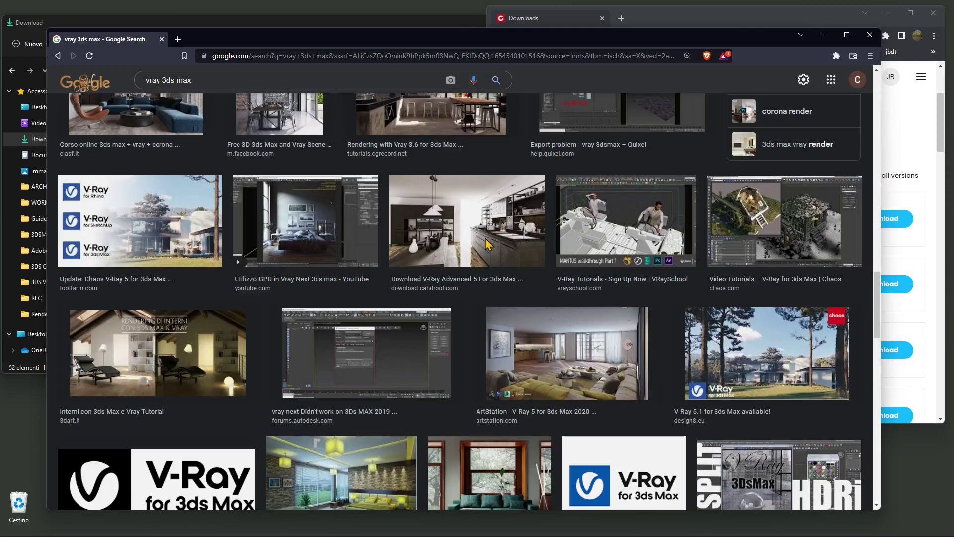
scroll(486, 245, "down", 2)
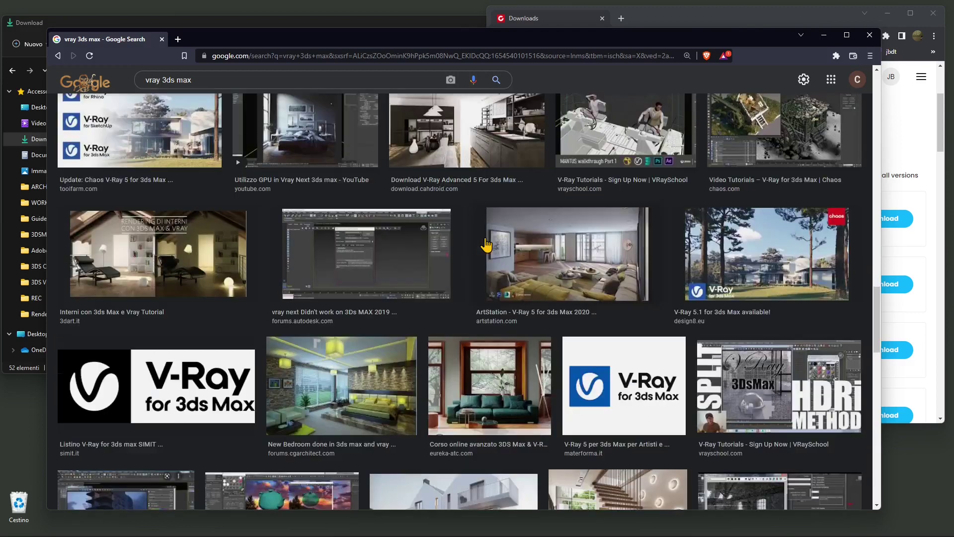
scroll(486, 244, "down", 2)
scroll(529, 350, "down", 3)
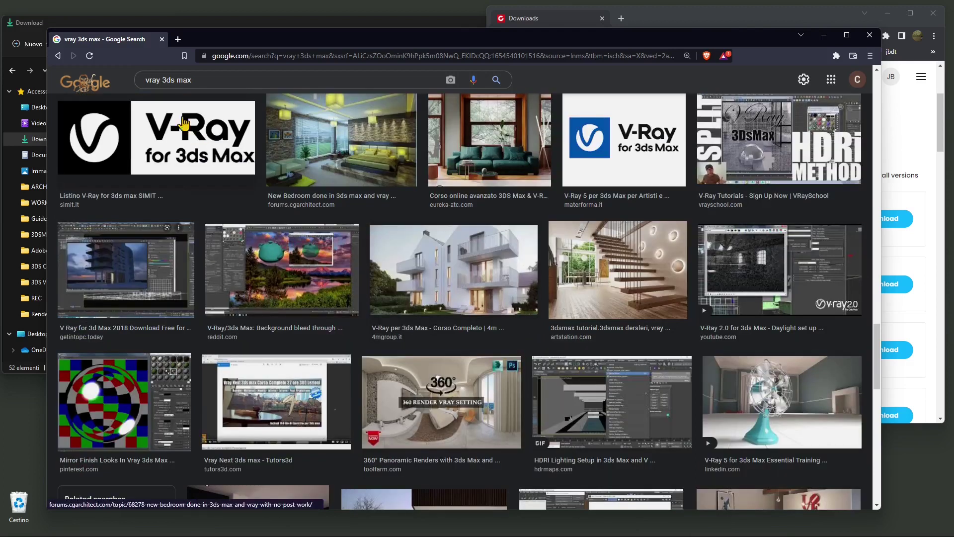
scroll(375, 238, "down", 10)
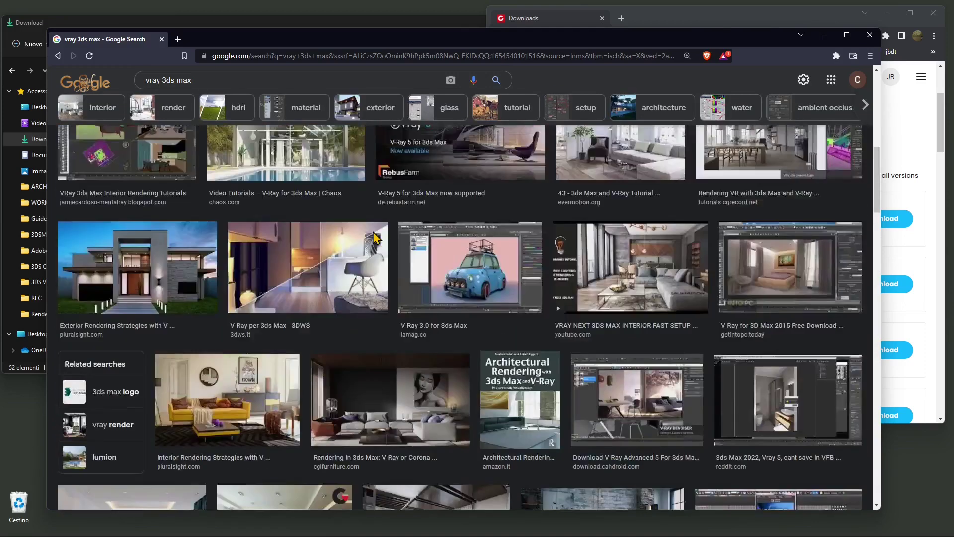
scroll(373, 232, "up", 10)
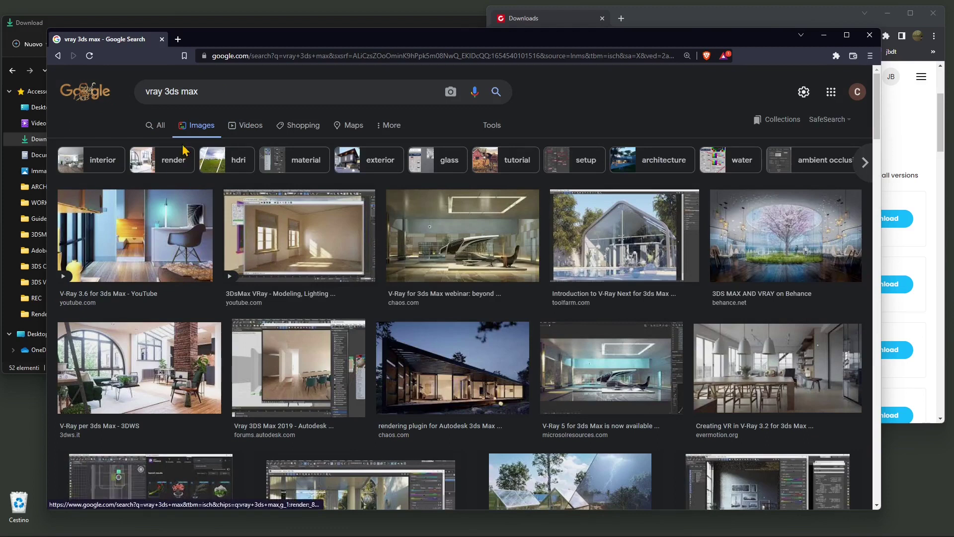
Switch to All results and open the 'V-Ray for 3ds Max Trial – Free Download | Chaos' page
left_click(157, 135)
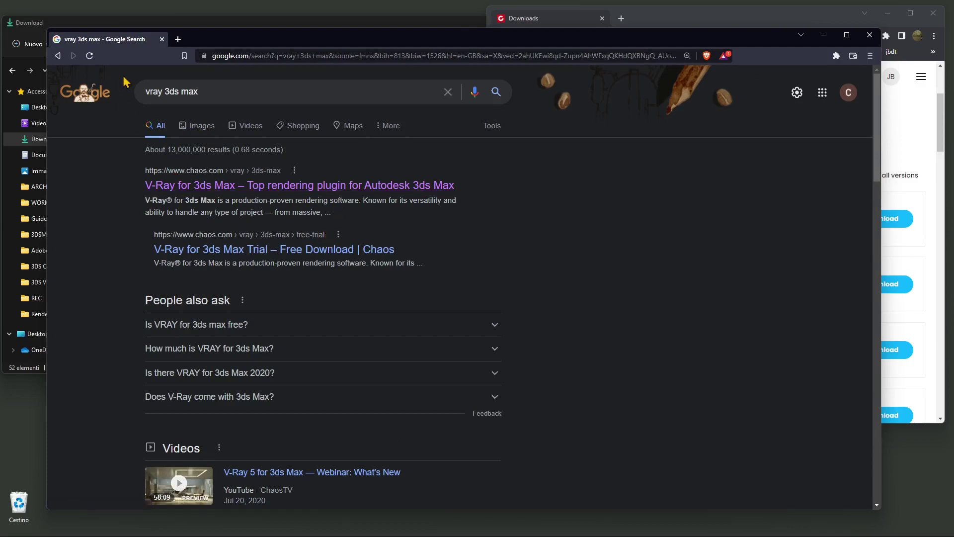
left_click(224, 251)
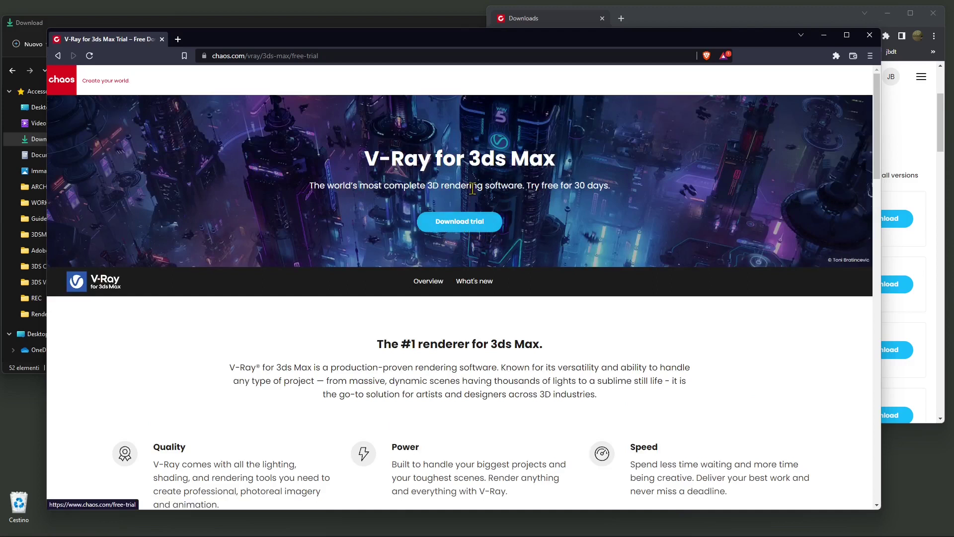
scroll(474, 226, "down", 1)
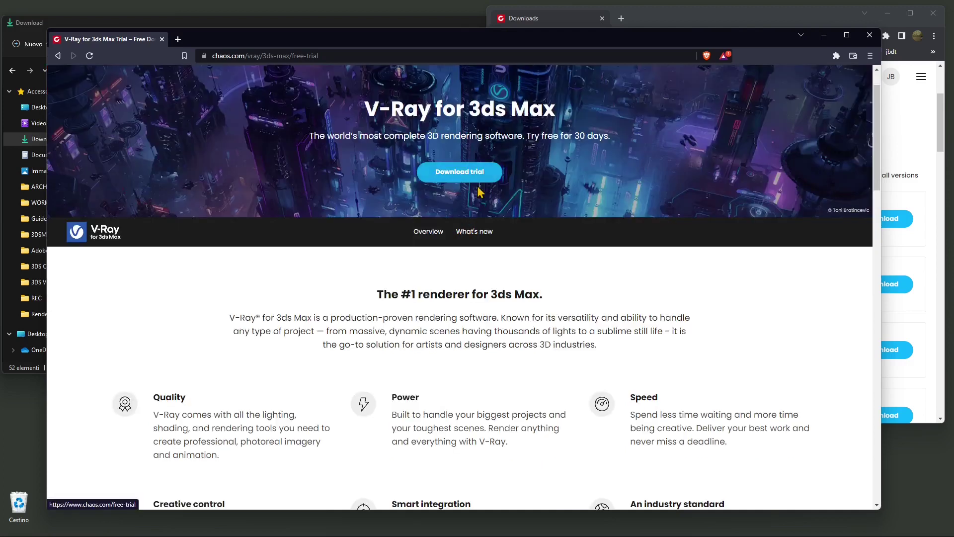
Open the Download trial page and highlight 3ds Max among V-Ray's supported programs
left_click(471, 179)
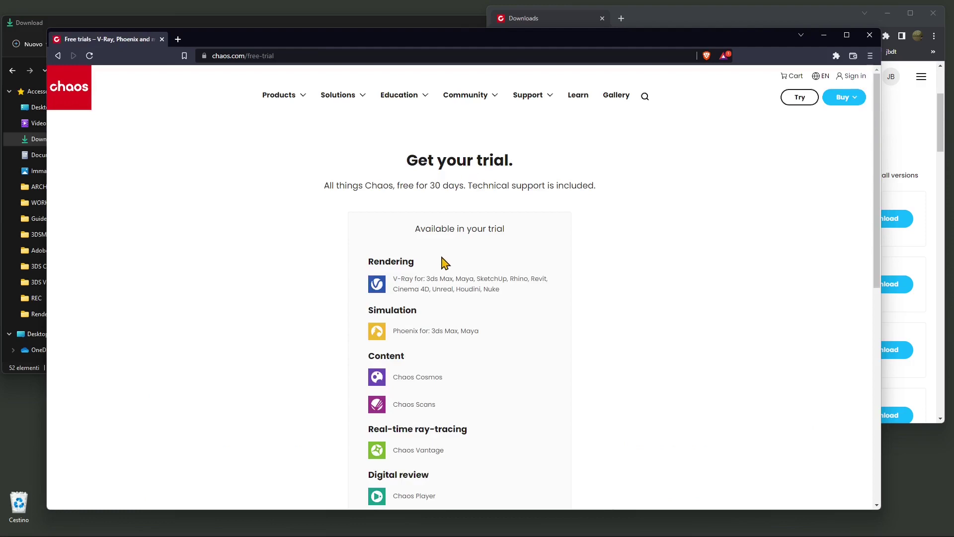
scroll(442, 259, "down", 1)
triple_click(411, 229)
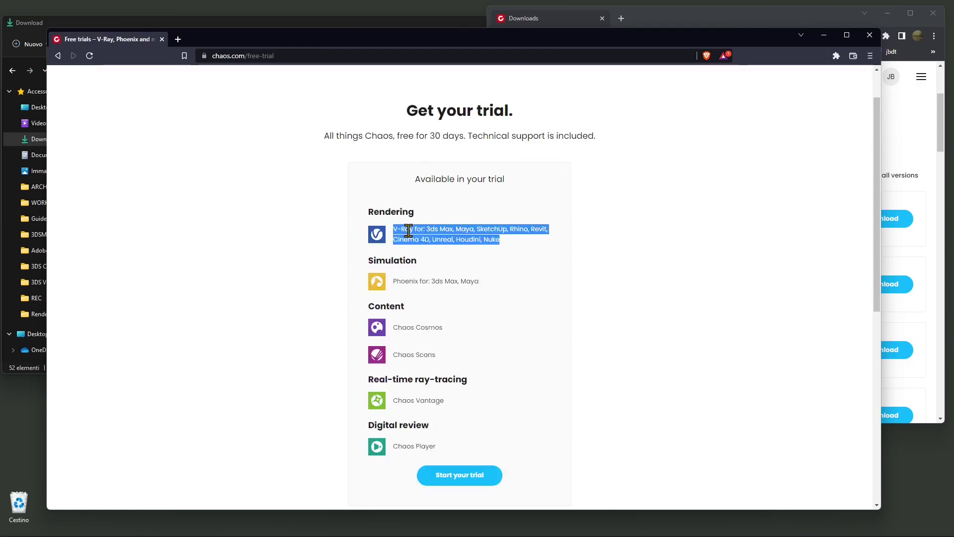
left_click_drag(427, 230, 453, 229)
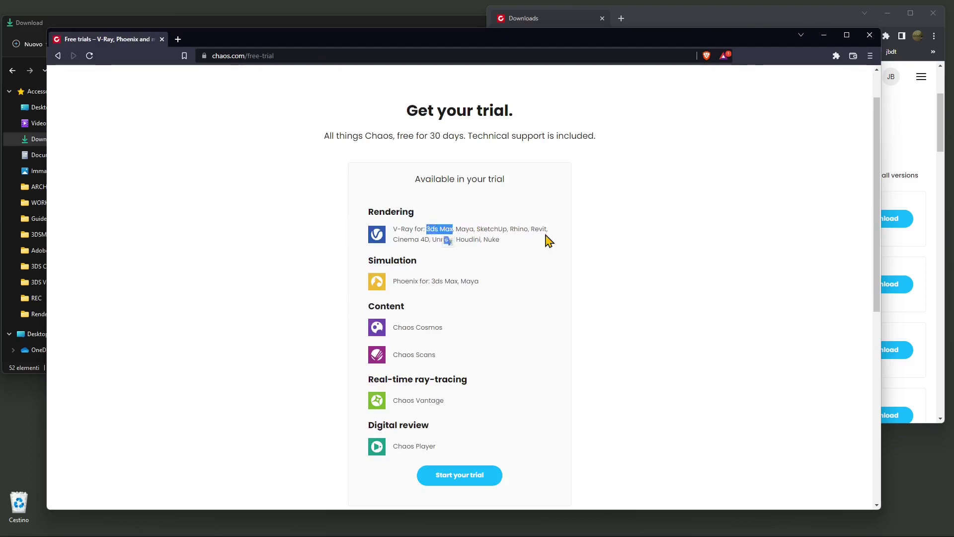
left_click(569, 274)
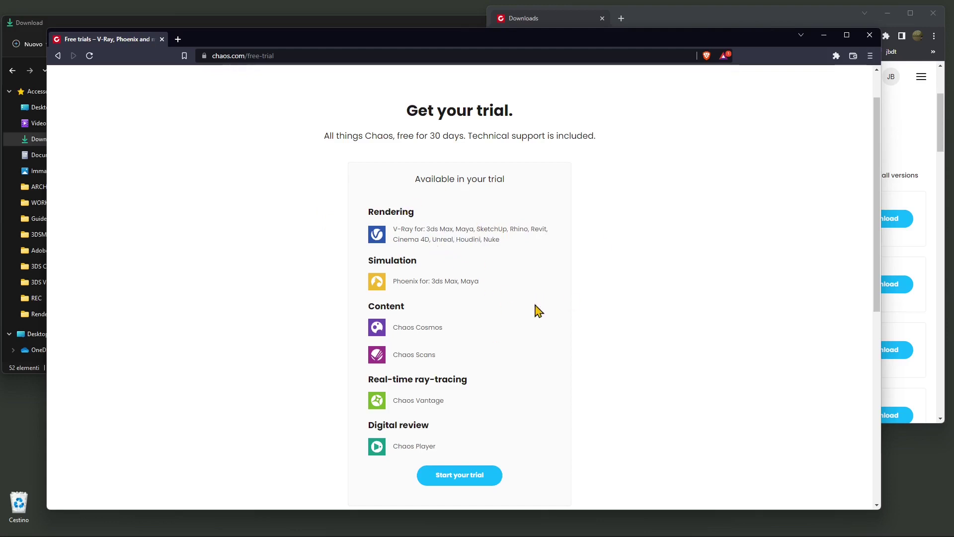
Highlight the Chaos Cosmos entry on the trial page, then return to the top
scroll(533, 318, "down", 2)
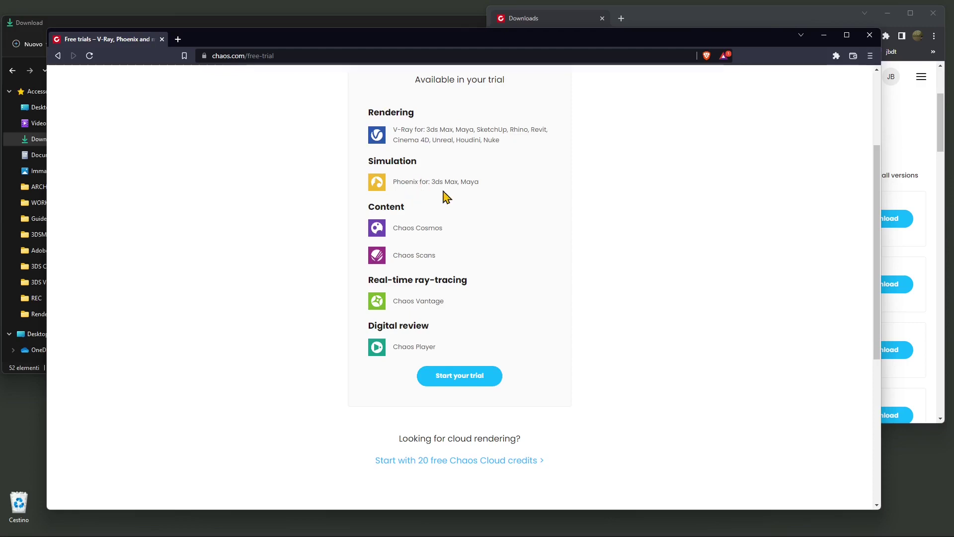
triple_click(432, 230)
left_click(490, 236)
scroll(418, 292, "up", 2)
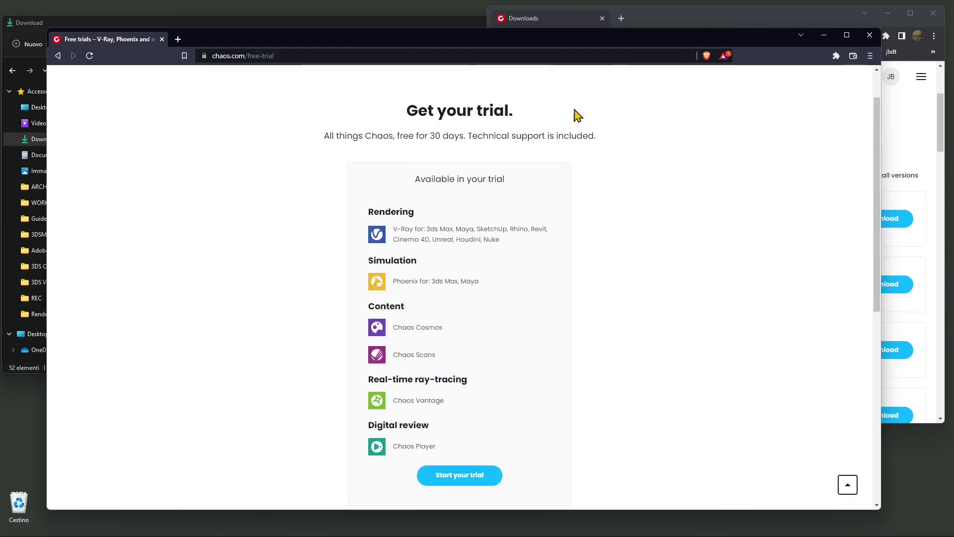
scroll(368, 125, "up", 1)
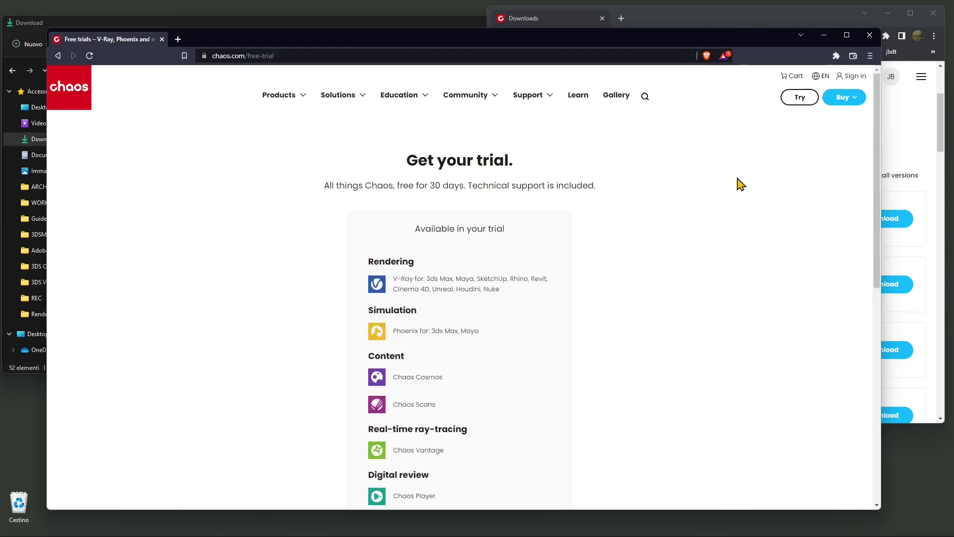
In the Chaos online store, view the student V-Ray EDU Collection offer, then return home
mouse_move(845, 99)
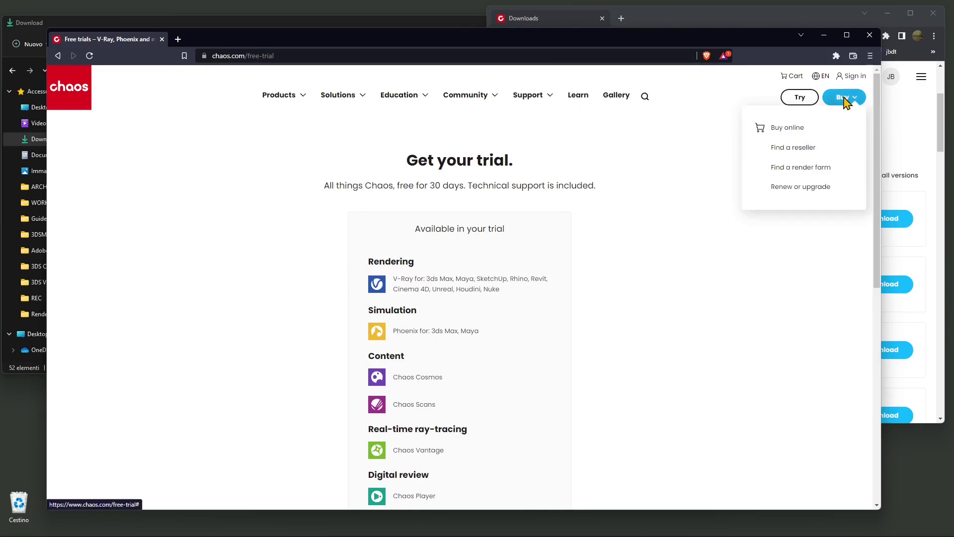
left_click(791, 131)
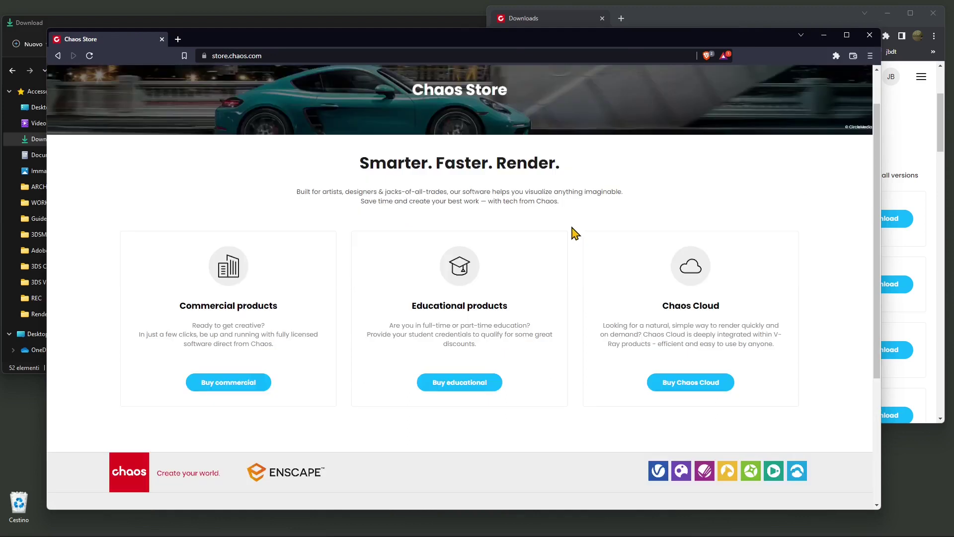
scroll(461, 292, "down", 1)
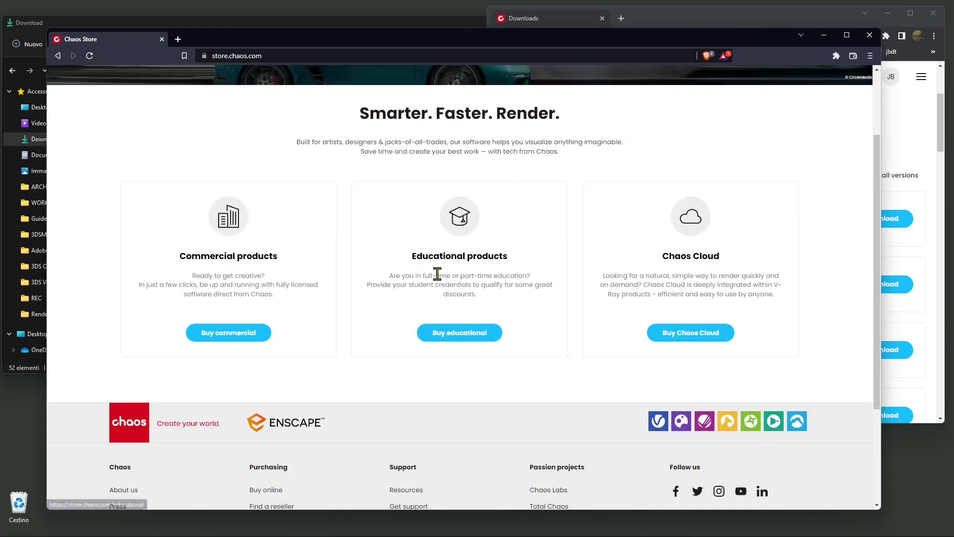
left_click(471, 341)
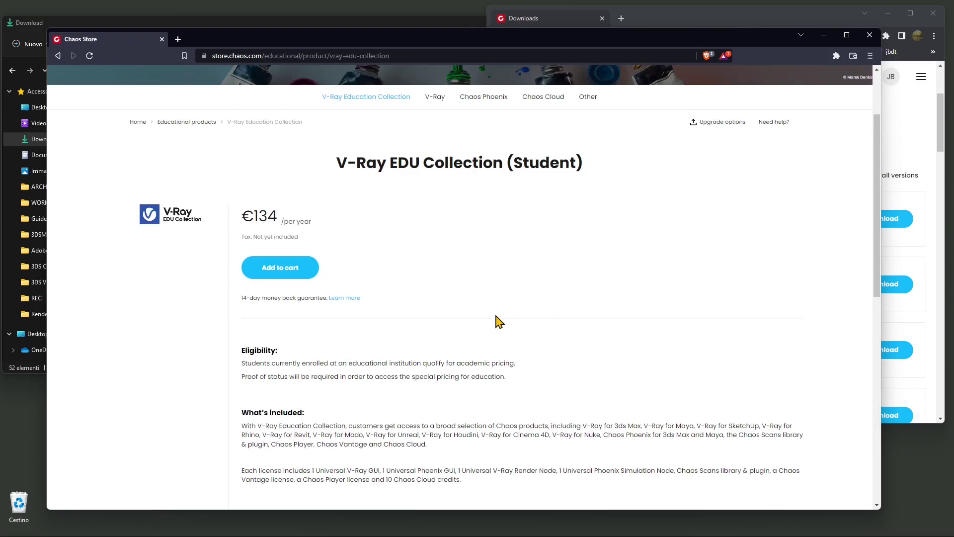
key("alt+Left")
Compare the commercial V-Ray Collection's 3 Year Term and Annual prices, then list individual V-Ray products
left_click(258, 394)
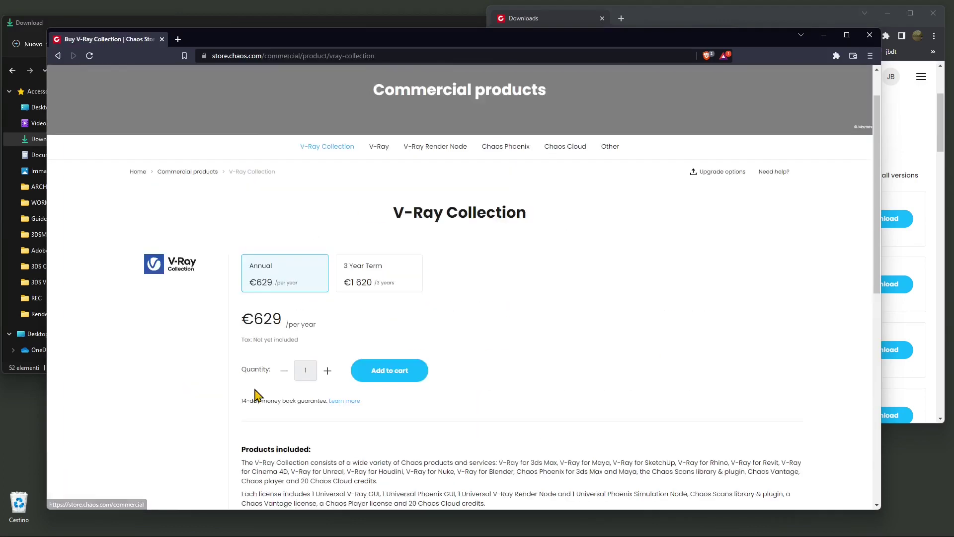
left_click(353, 286)
left_click(321, 289)
scroll(289, 291, "down", 1)
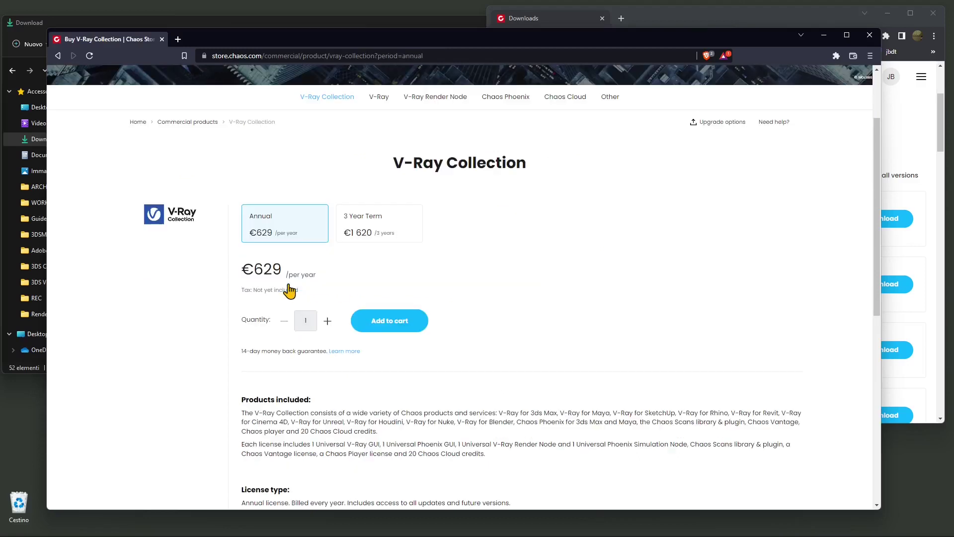
scroll(223, 229, "up", 2)
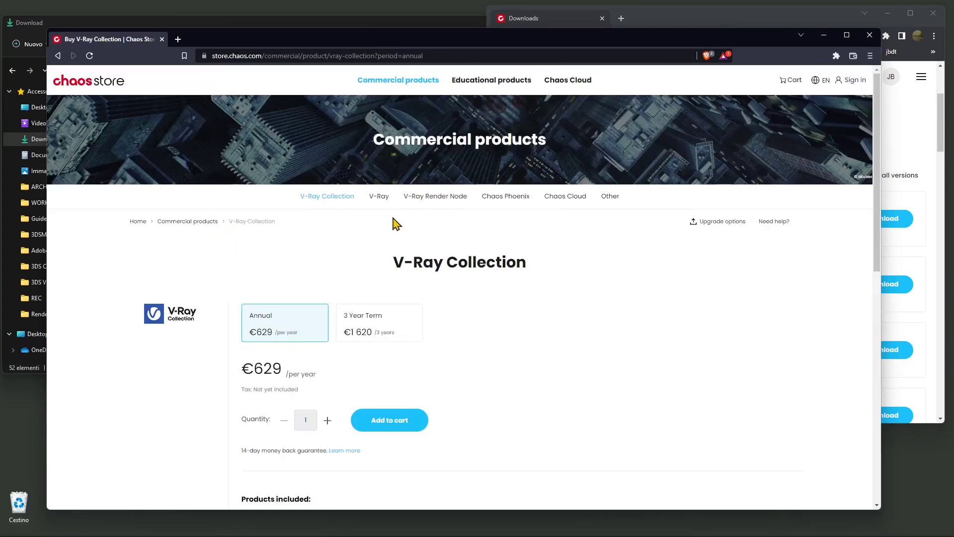
left_click(374, 199)
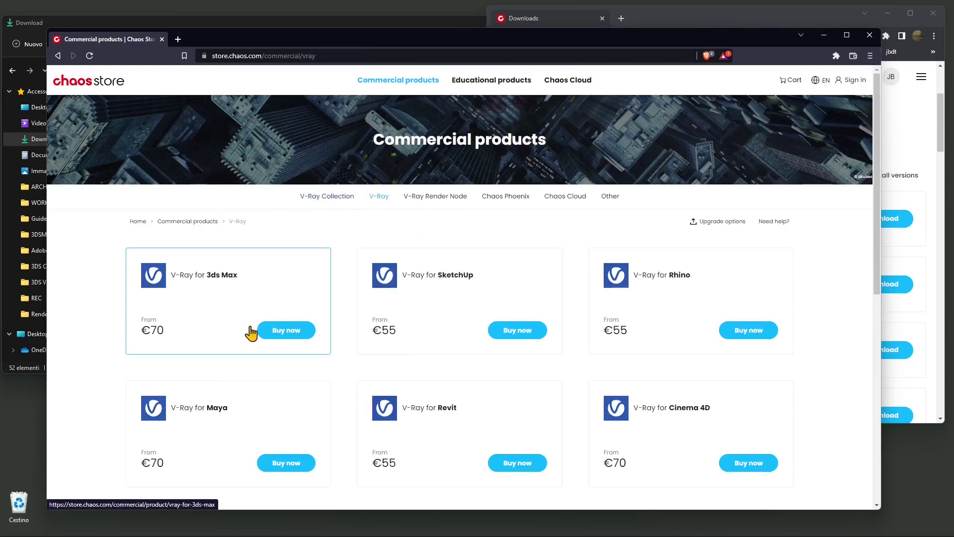
Open the V-Ray for 3ds Max purchase page, check Monthly, then select the €425 Annual plan
left_click(278, 333)
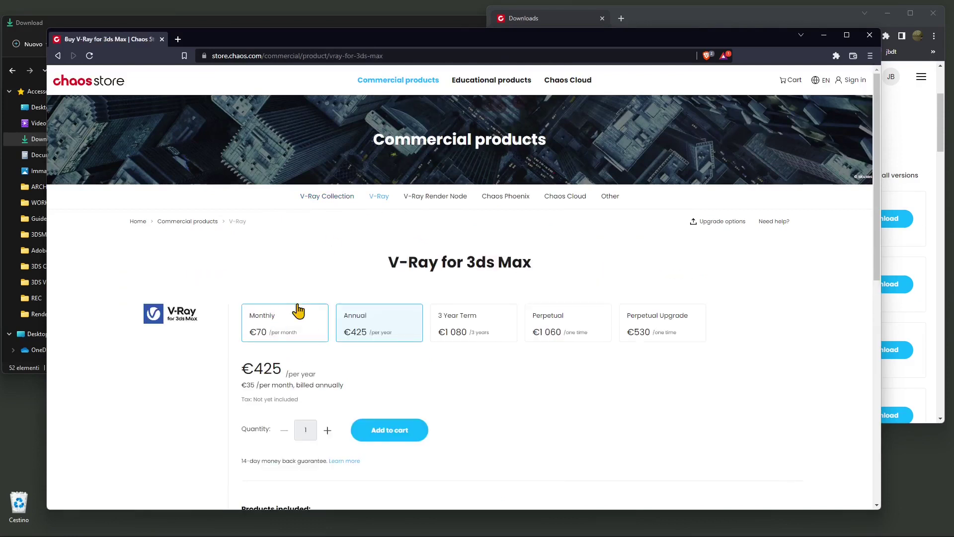
left_click(298, 330)
scroll(294, 341, "down", 2)
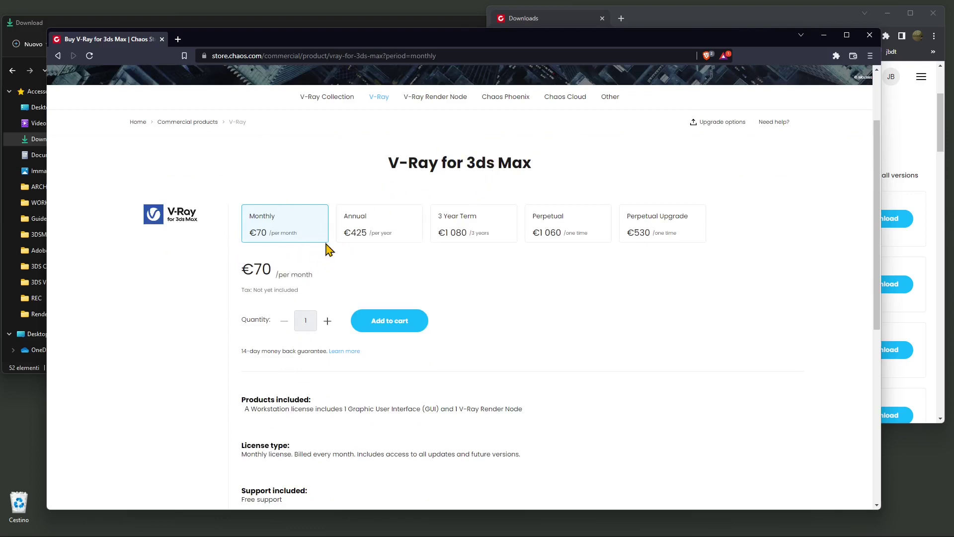
left_click(395, 224)
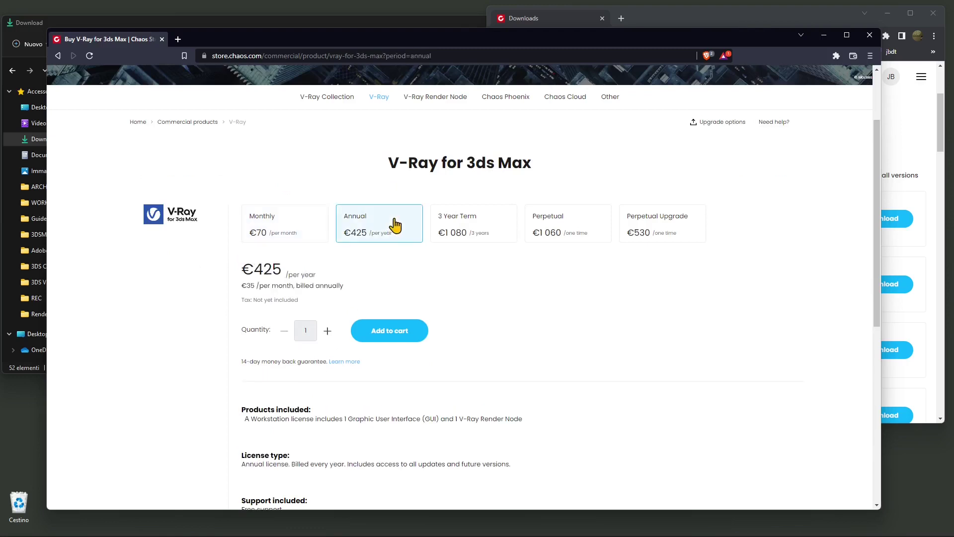
scroll(378, 249, "up", 2)
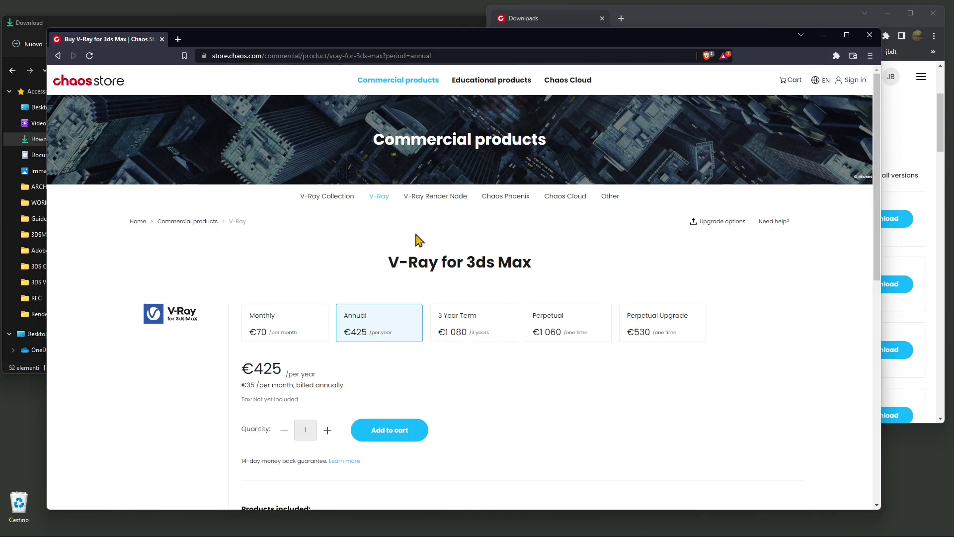
Minimize the store and download V-Ray 5 for 3ds Max 2023 from the Chaos Downloads list
left_click(823, 35)
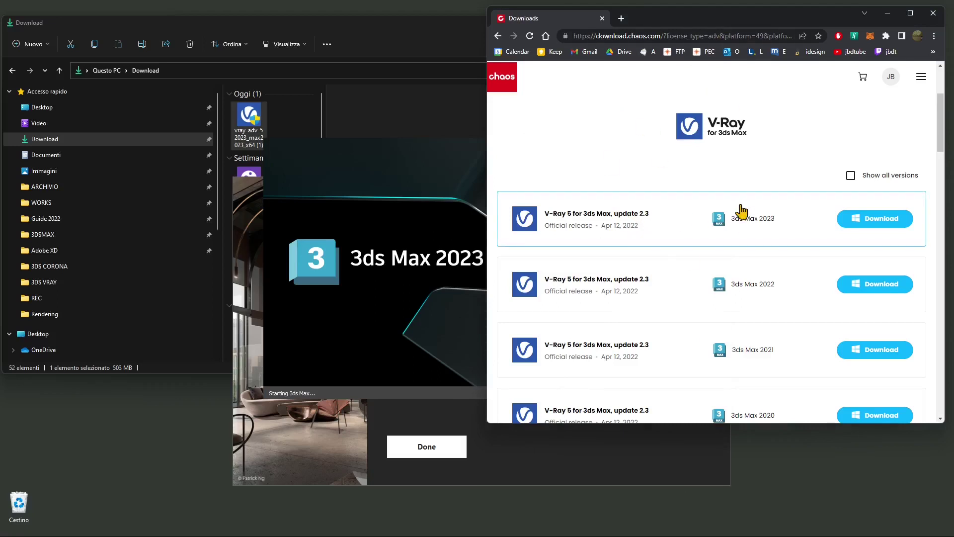
scroll(750, 213, "down", 3)
scroll(749, 258, "down", 1)
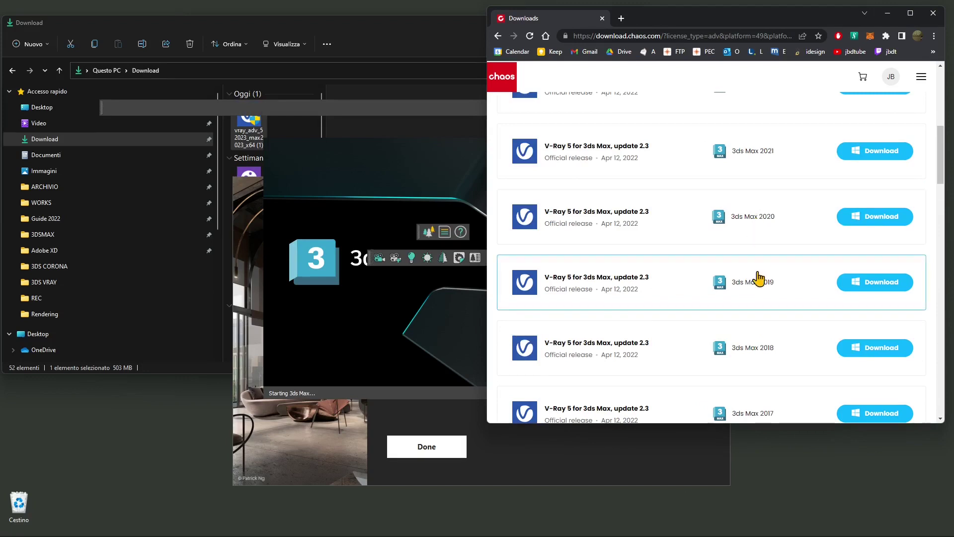
scroll(767, 300, "up", 4)
scroll(766, 301, "up", 3)
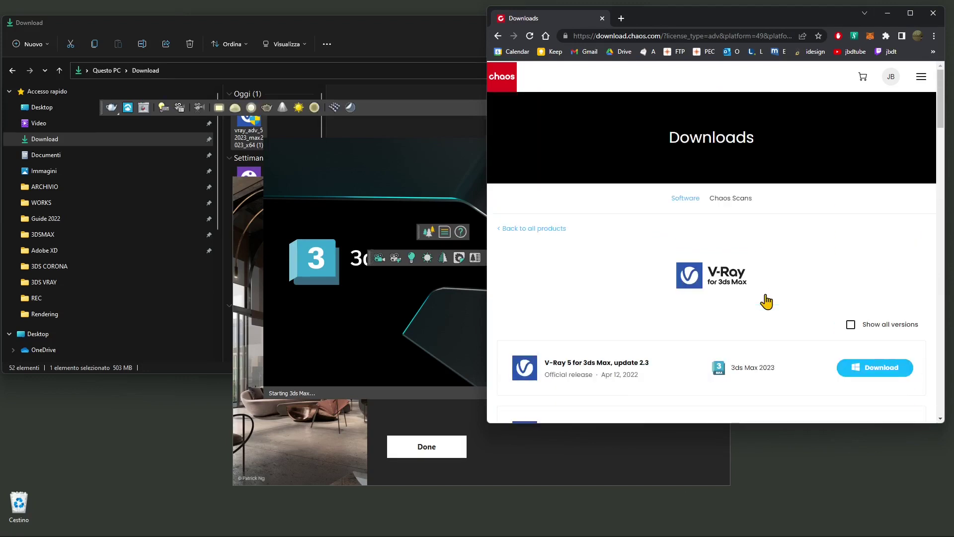
scroll(730, 292, "down", 4)
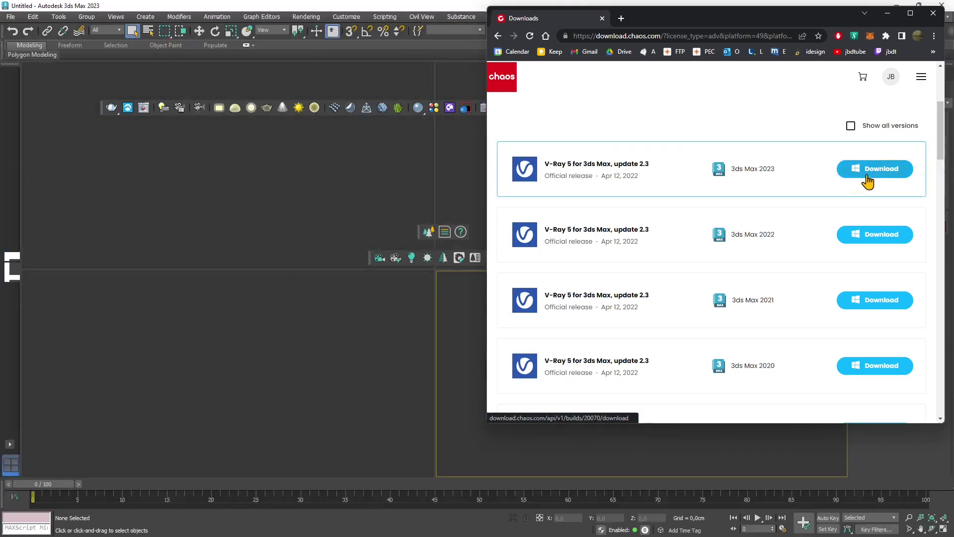
left_click(866, 176)
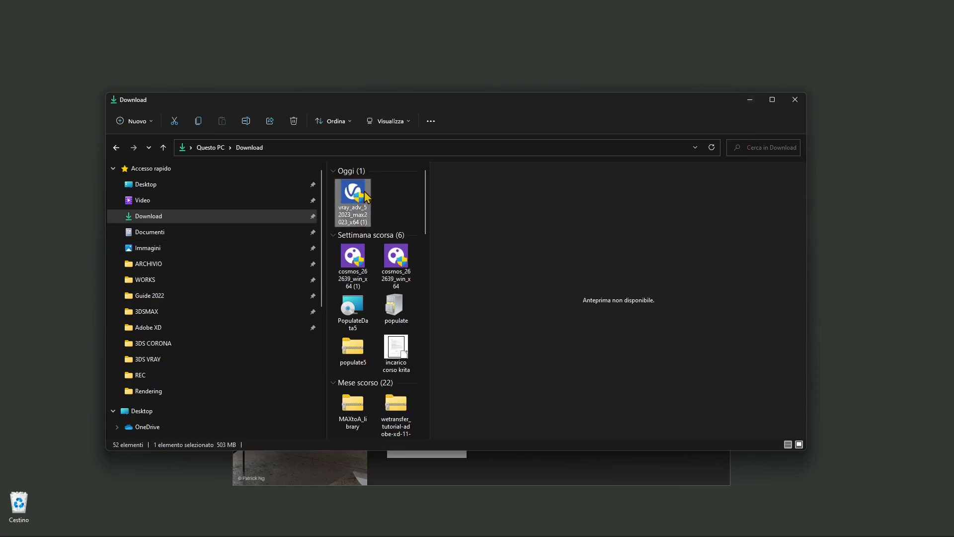
Read the What's New in V-Ray 5 notes, then bring back and lower the V-Ray 5 ready dialog
left_click(750, 99)
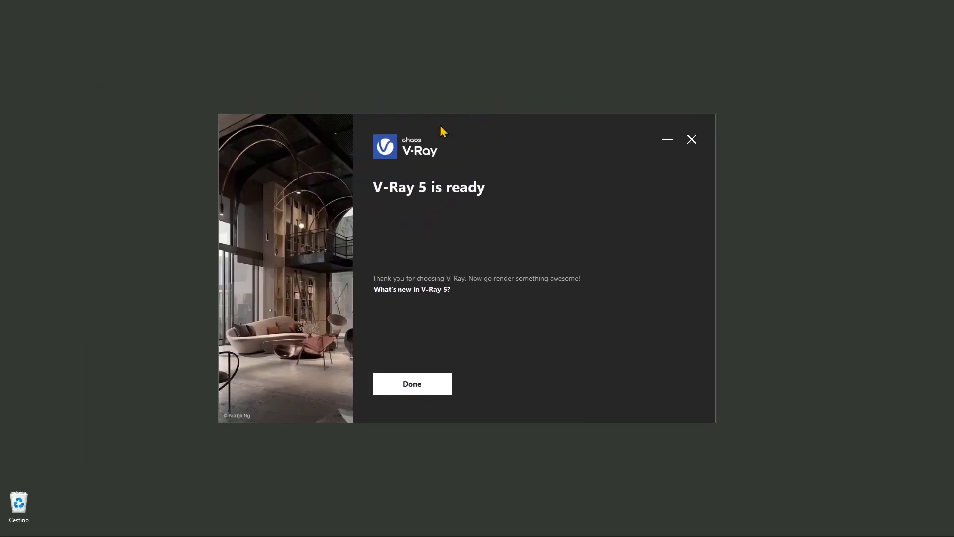
left_click(436, 290)
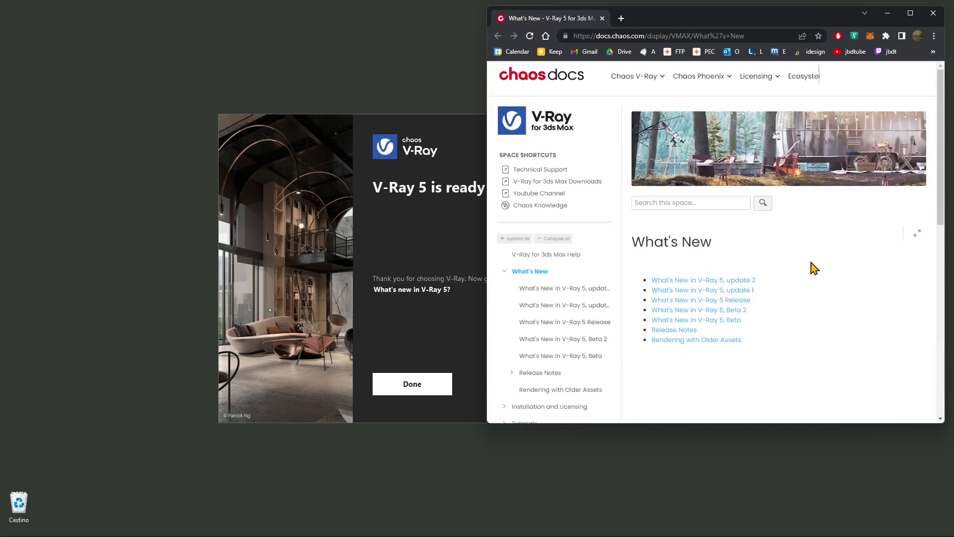
scroll(814, 268, "down", 1)
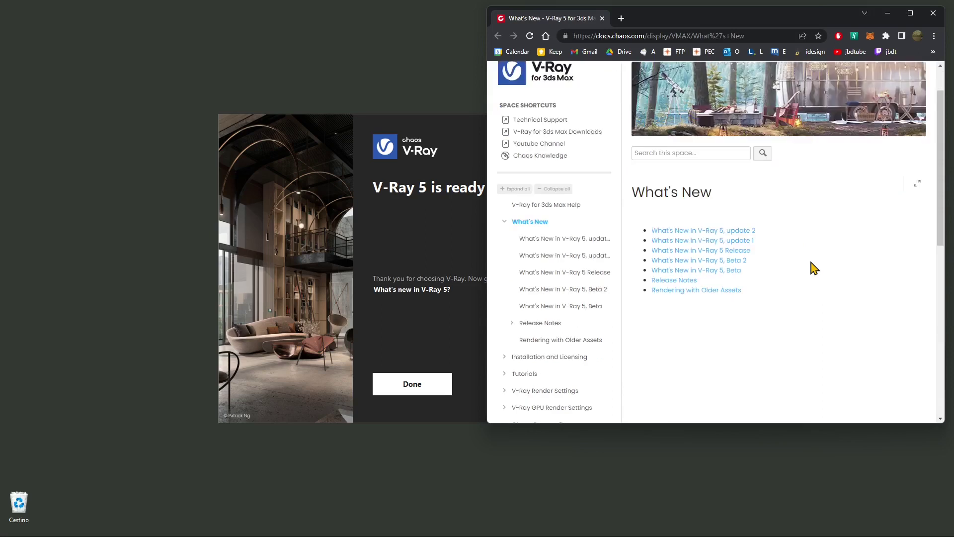
scroll(796, 258, "up", 1)
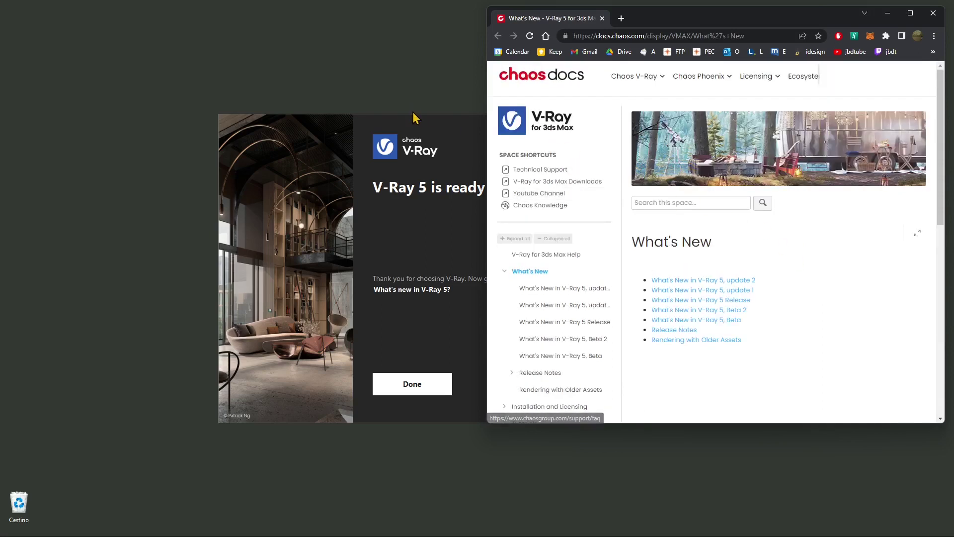
left_click(426, 125)
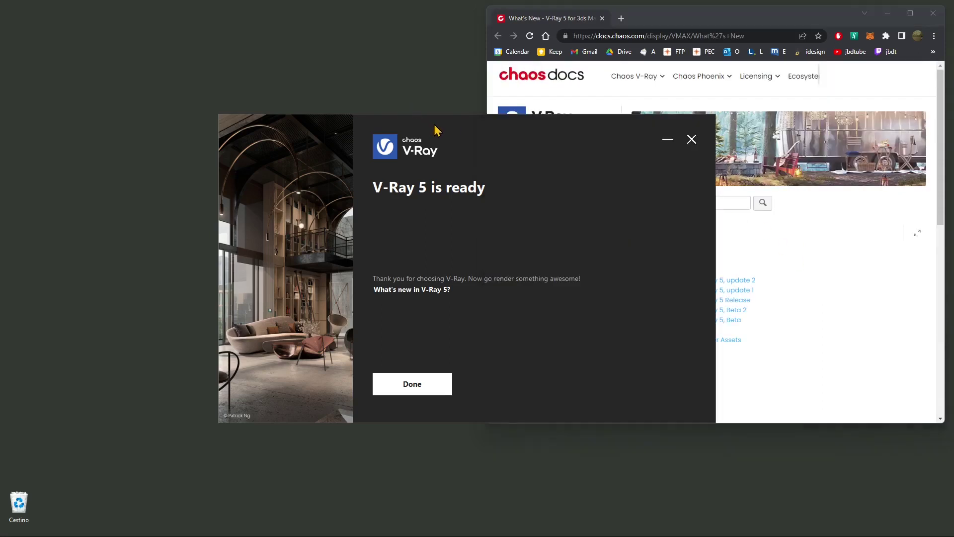
left_click_drag(437, 131, 439, 157)
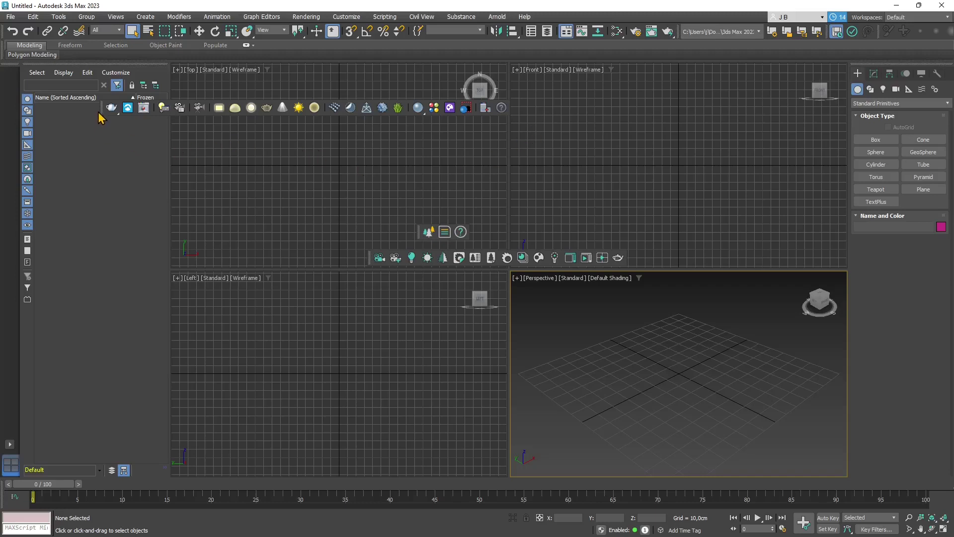
Float the V-Ray toolbar in the Top viewport and turn off the Chaos Corona and Chaos Scatter toolbars
left_click_drag(102, 108, 252, 153)
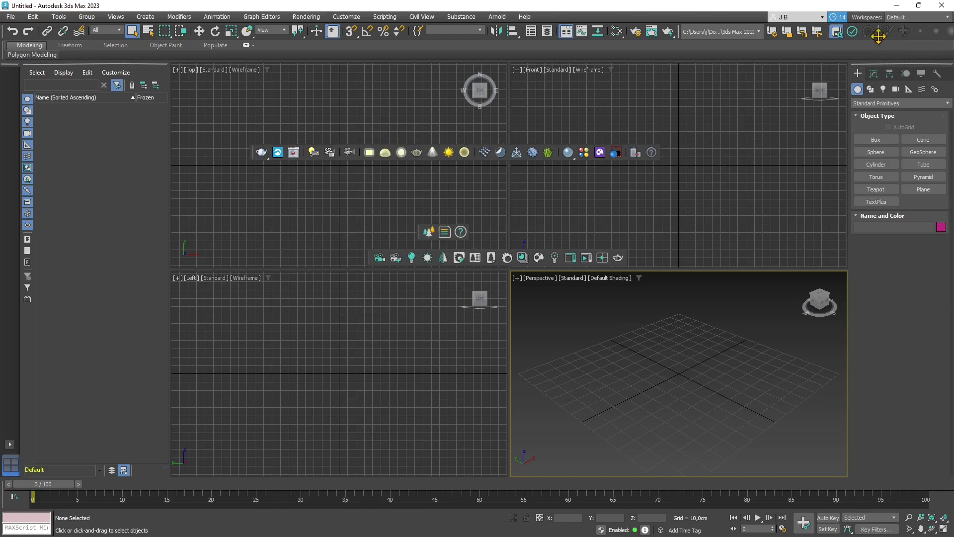
right_click(859, 39)
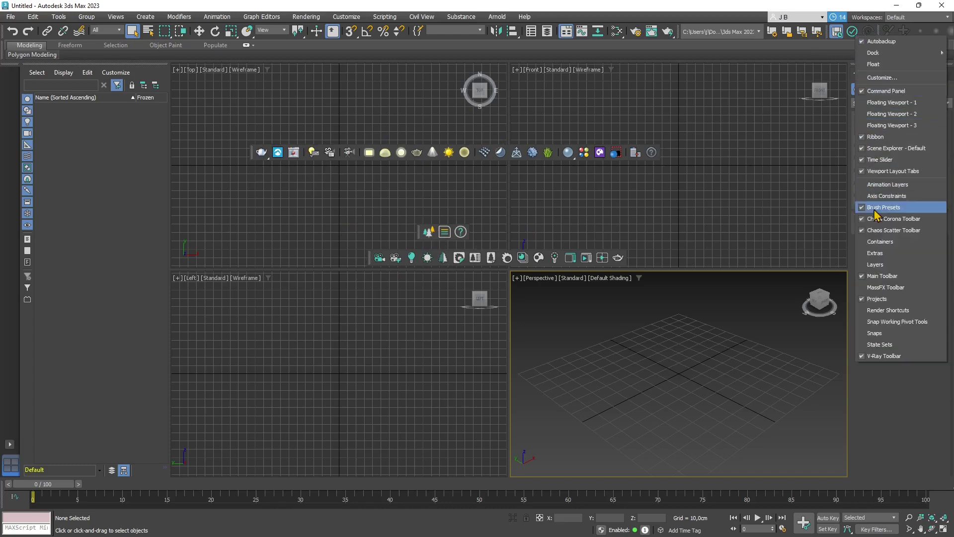
left_click(873, 220)
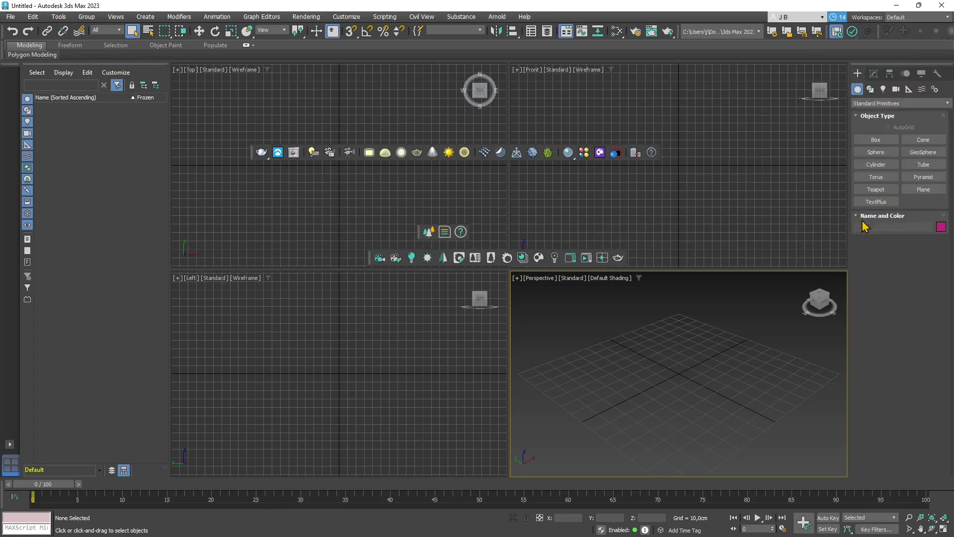
right_click(862, 38)
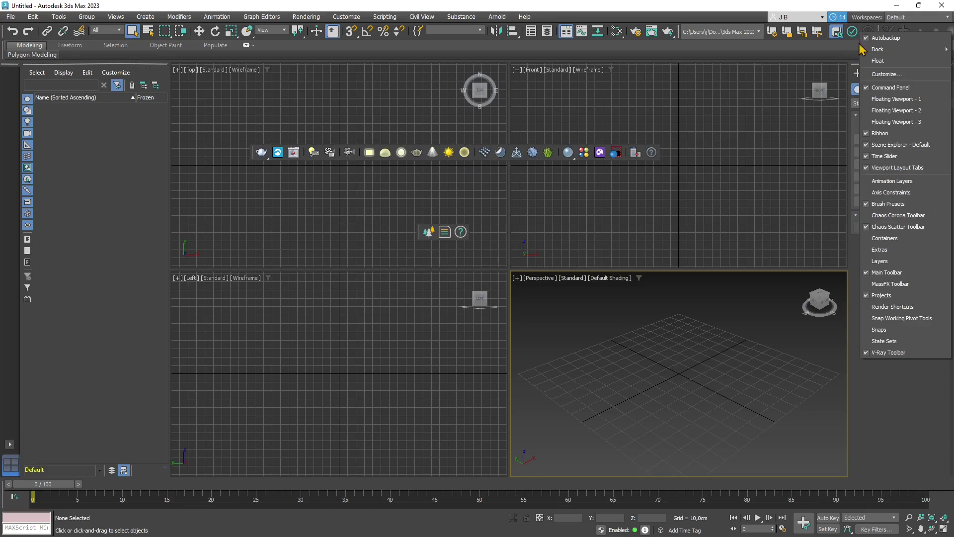
left_click(868, 230)
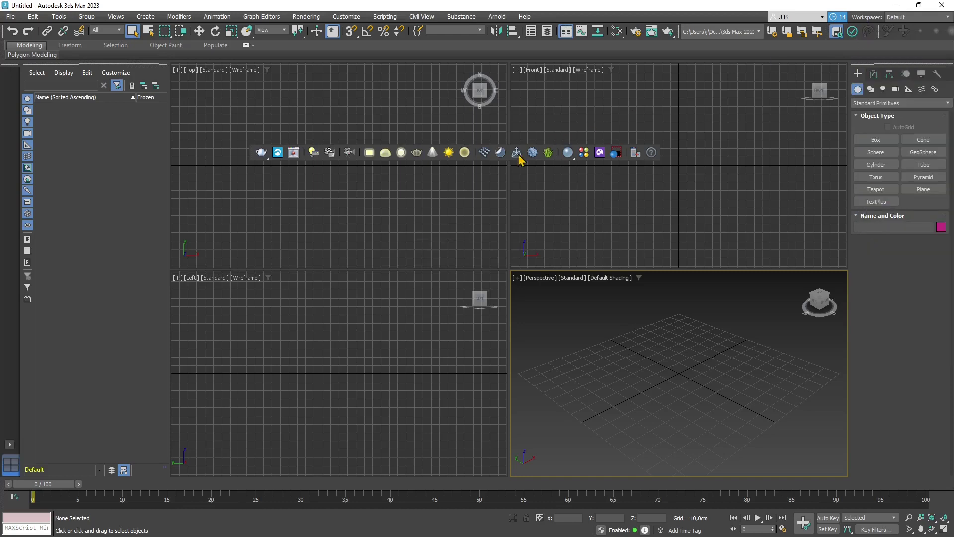
right_click(858, 31)
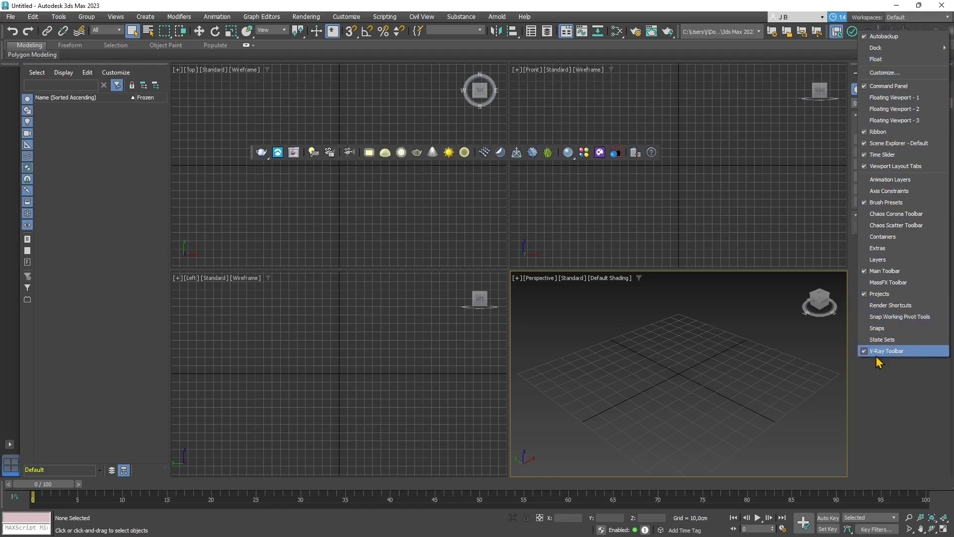
left_click(694, 157)
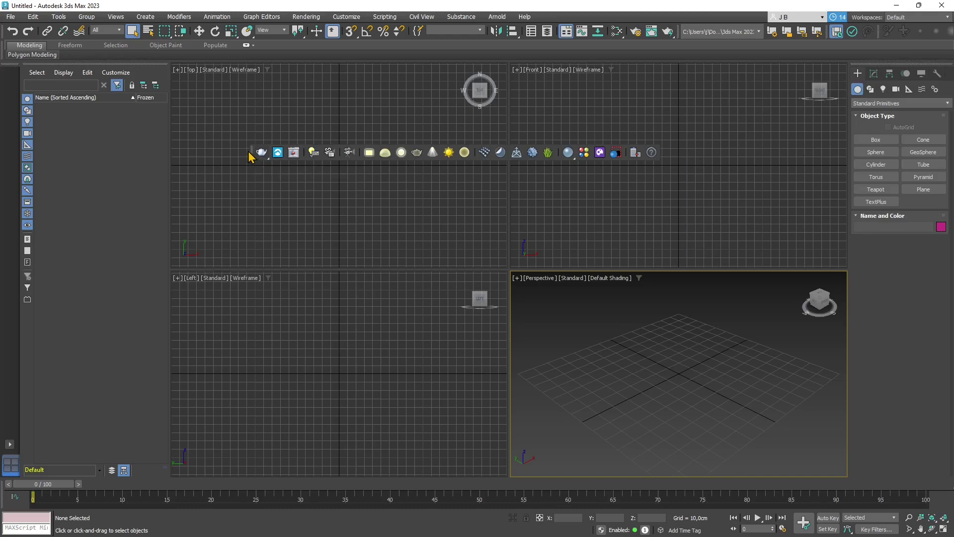
left_click(258, 167)
Drag the floating V-Ray toolbar down to the Top viewport's bottom edge
left_click_drag(252, 155, 307, 260)
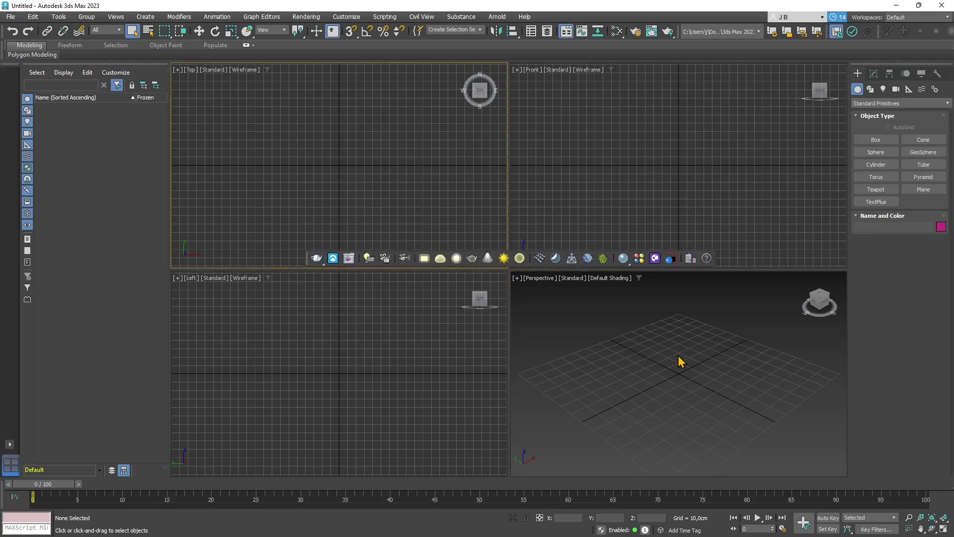